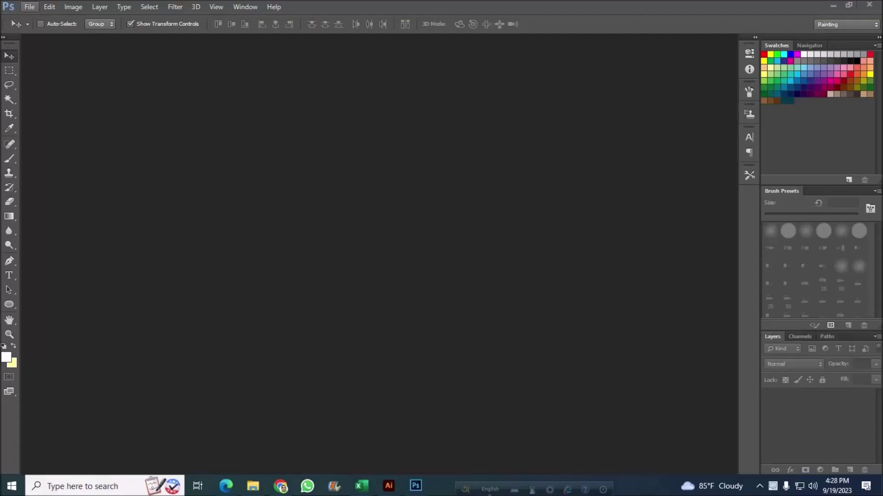
- Create a new blank white Untitled-1 document with the default settings
{"action": "left_click", "coordinate": [29, 7]}
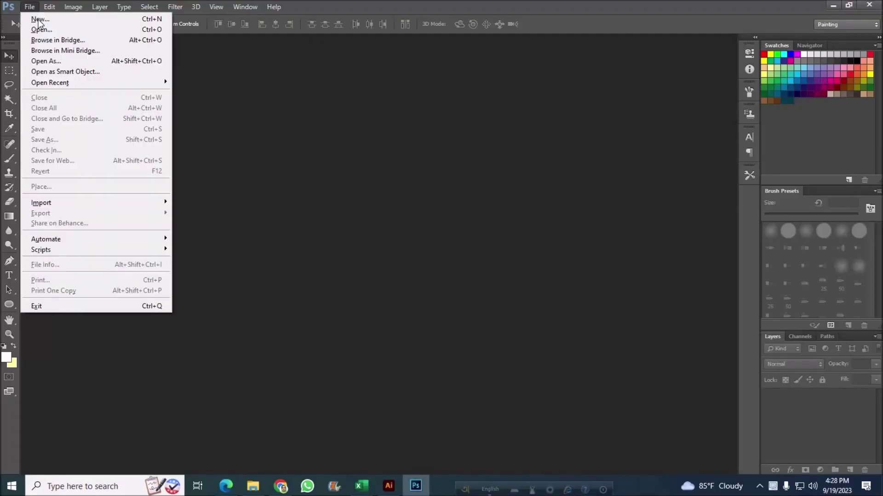
{"action": "key", "text": "Return"}
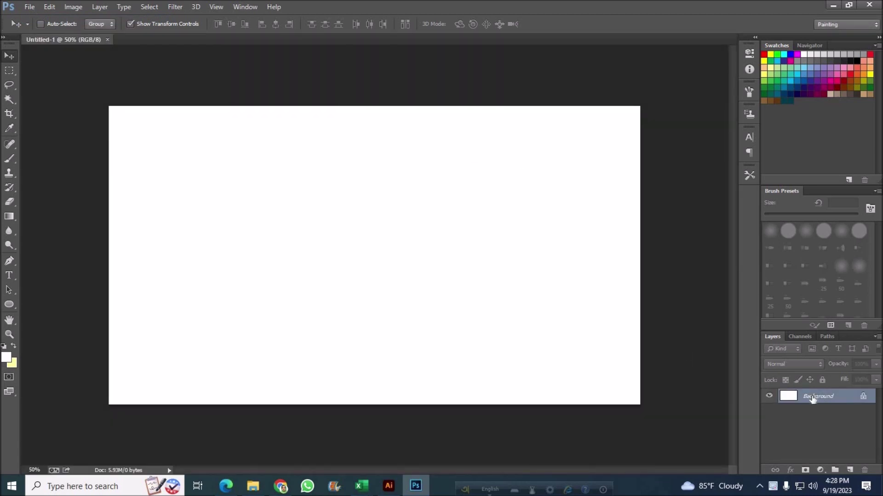
- Add a Gradient Fill layer and set the gradient's left stop to medium gray 747674
{"action": "left_click", "coordinate": [821, 471]}
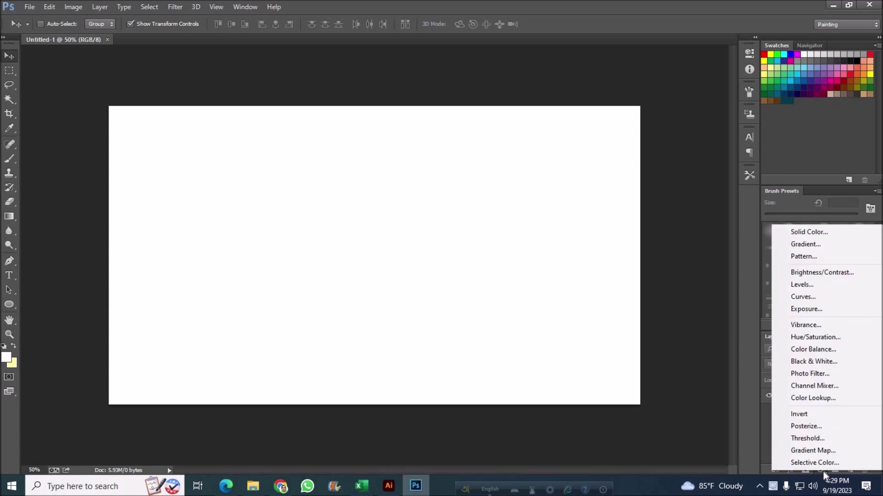
{"action": "left_click", "coordinate": [804, 244]}
{"action": "left_click", "coordinate": [436, 144]}
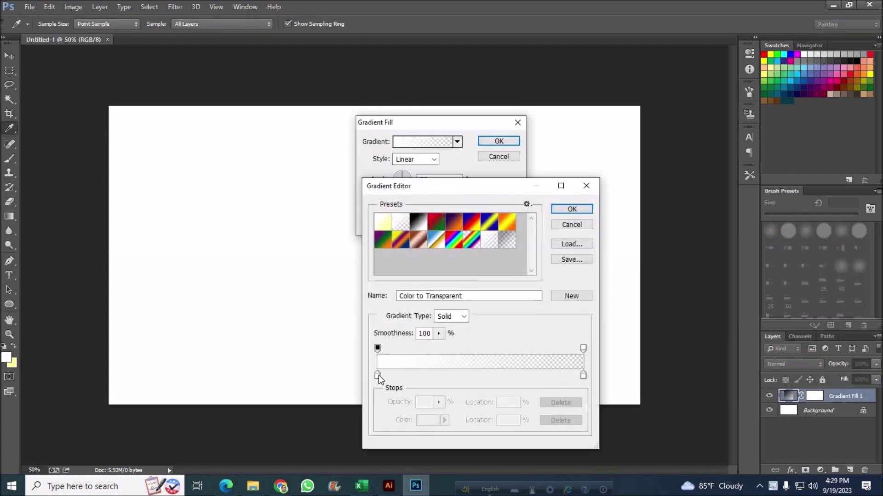
{"action": "left_click", "coordinate": [378, 375]}
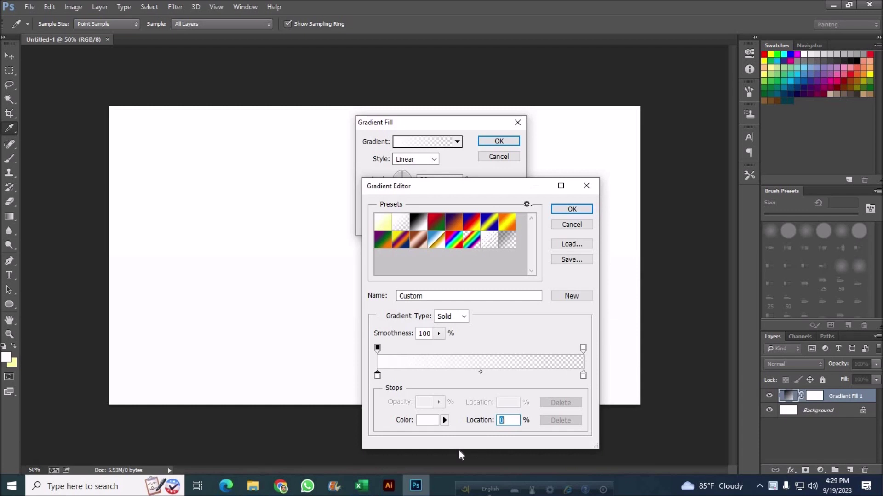
{"action": "left_click", "coordinate": [428, 420]}
{"action": "left_click", "coordinate": [529, 260]}
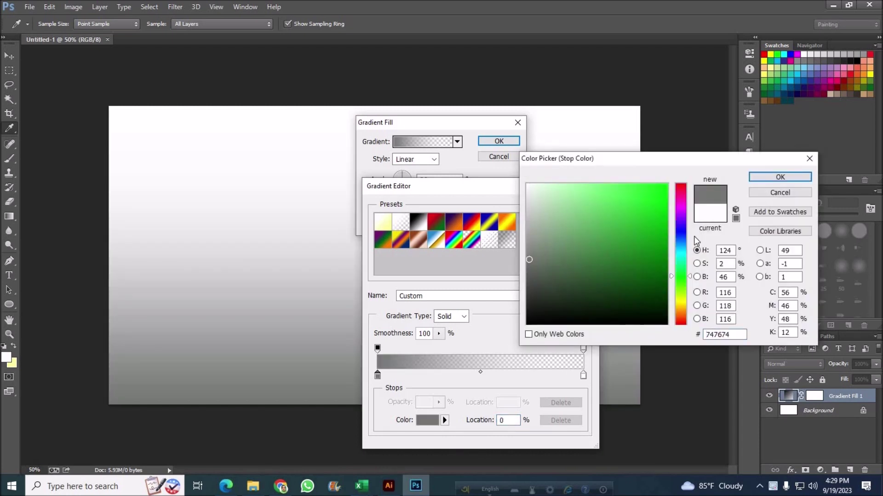
{"action": "left_click", "coordinate": [780, 178]}
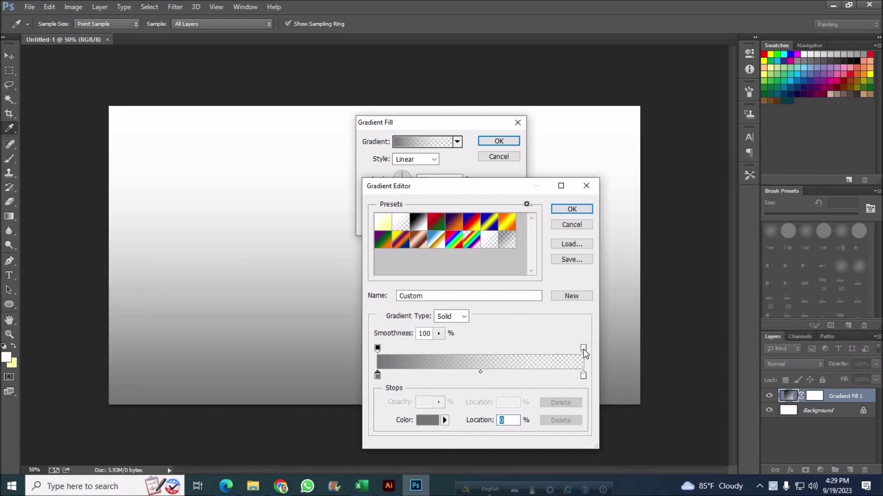
- Make the right stop fully opaque dark gray 3b3d3b and accept the gradient
{"action": "left_click", "coordinate": [582, 349]}
{"action": "left_click", "coordinate": [440, 408]}
{"action": "left_click_drag", "start_coordinate": [438, 415], "coordinate": [498, 415]}
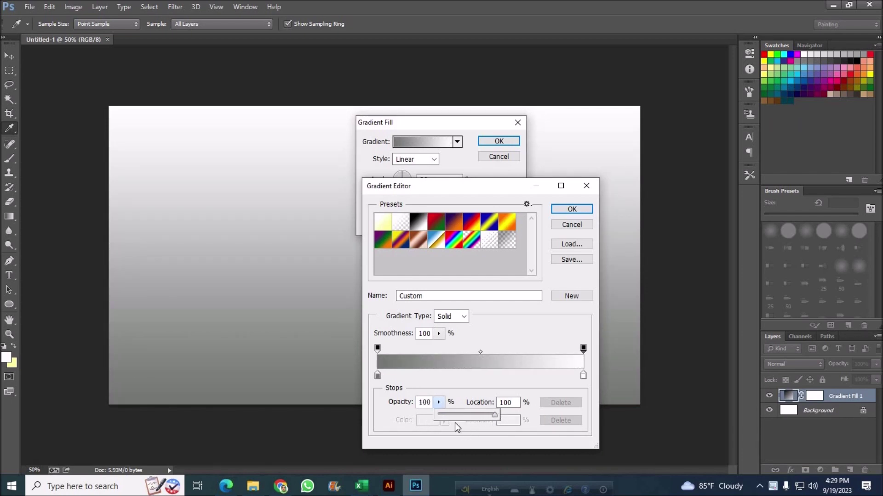
{"action": "left_click", "coordinate": [427, 419]}
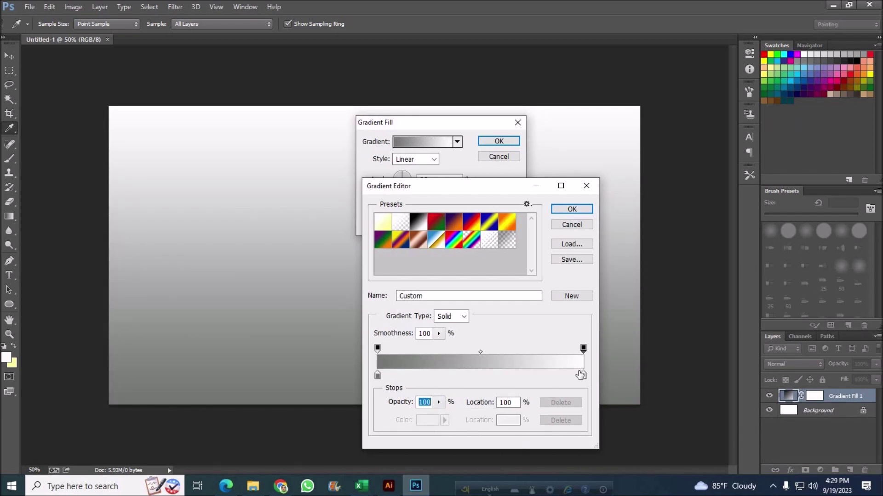
{"action": "left_click", "coordinate": [583, 374]}
{"action": "left_click", "coordinate": [427, 421]}
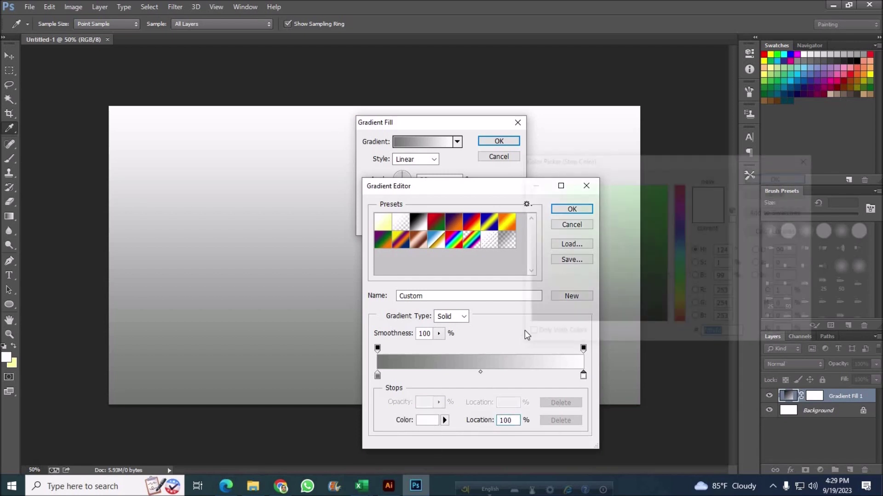
{"action": "left_click", "coordinate": [532, 291]}
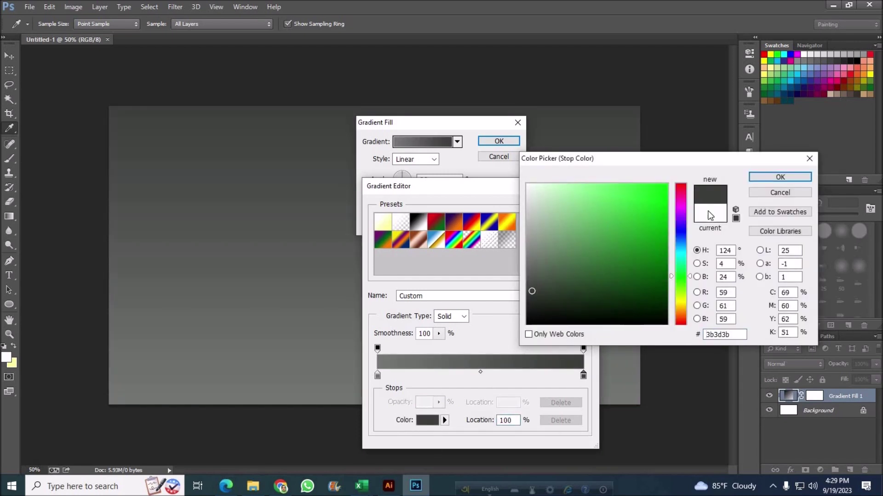
{"action": "key", "text": "Return"}
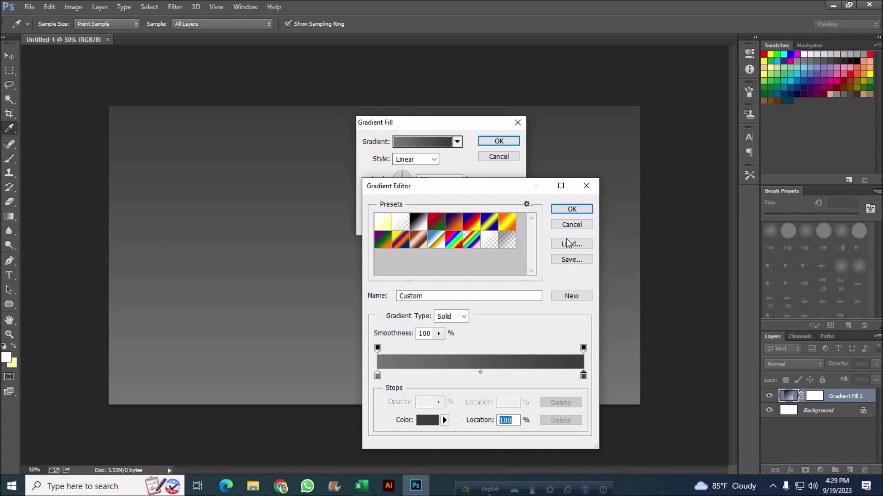
{"action": "left_click", "coordinate": [571, 209]}
- Set the gradient to Radial style, angle 3, reversed, and apply the fill
{"action": "left_click", "coordinate": [416, 159]}
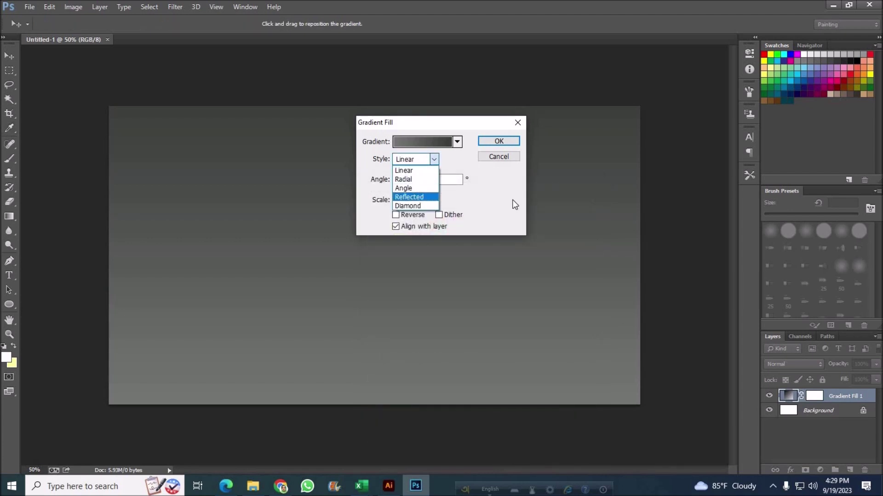
{"action": "left_click", "coordinate": [404, 180]}
{"action": "key", "text": "Tab"}
{"action": "type", "text": "3"}
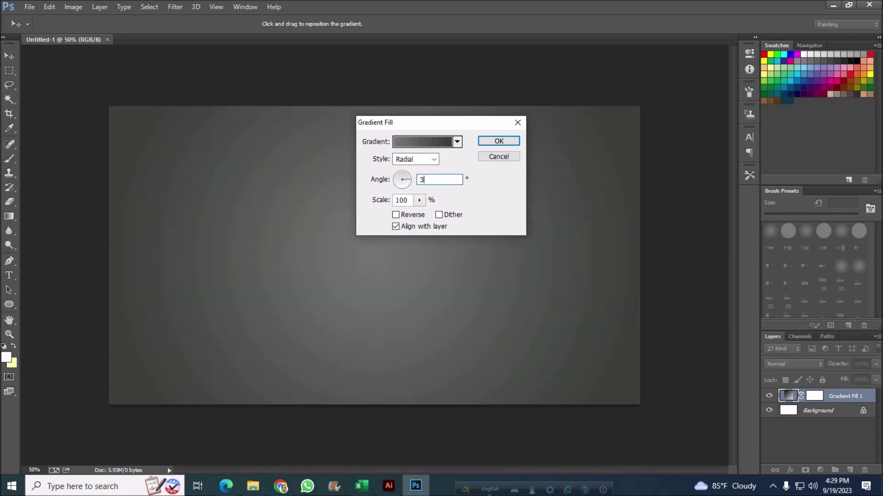
{"action": "left_click", "coordinate": [395, 215]}
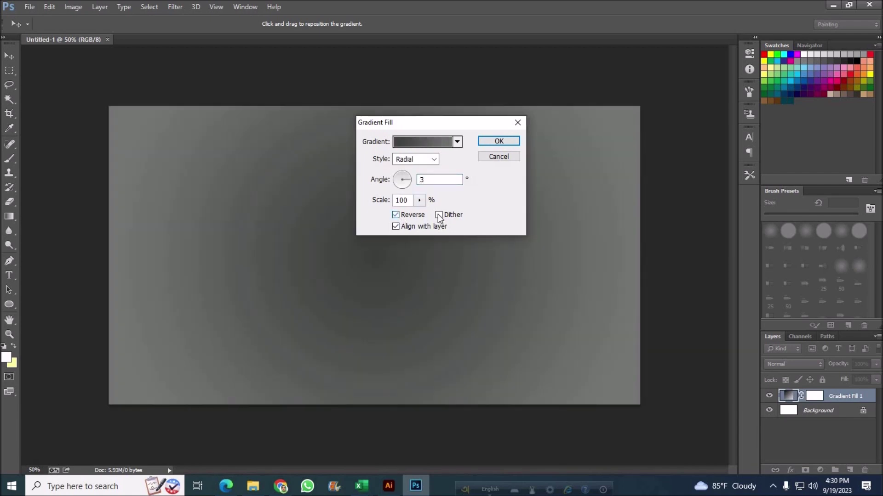
{"action": "left_click", "coordinate": [508, 143]}
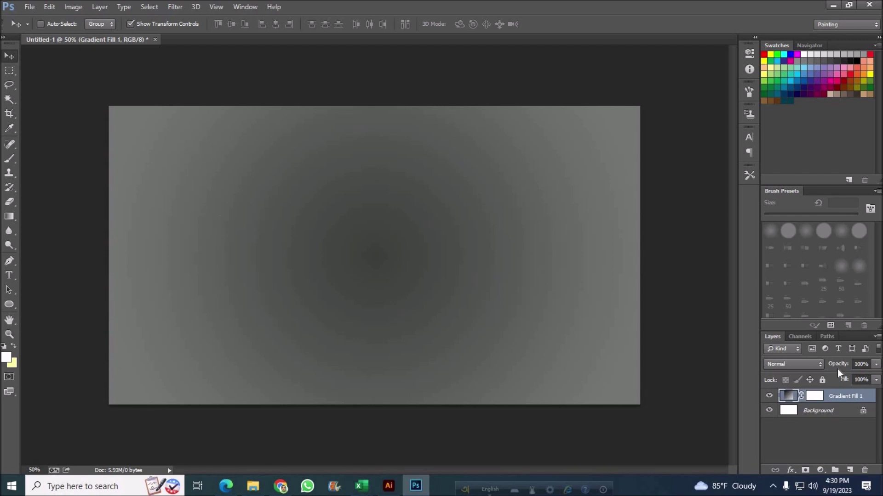
- Add another solid Gradient Fill layer with a near-black left stop
{"action": "left_click", "coordinate": [820, 470]}
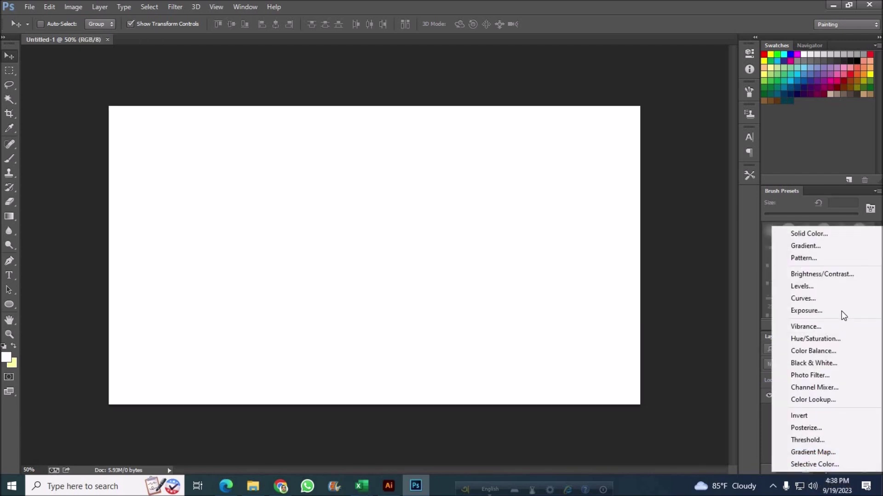
{"action": "left_click", "coordinate": [805, 246]}
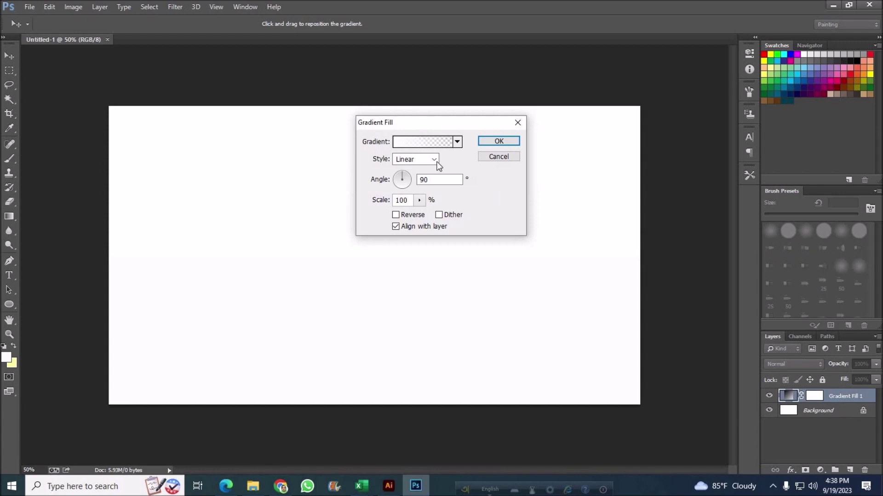
{"action": "left_click", "coordinate": [434, 143]}
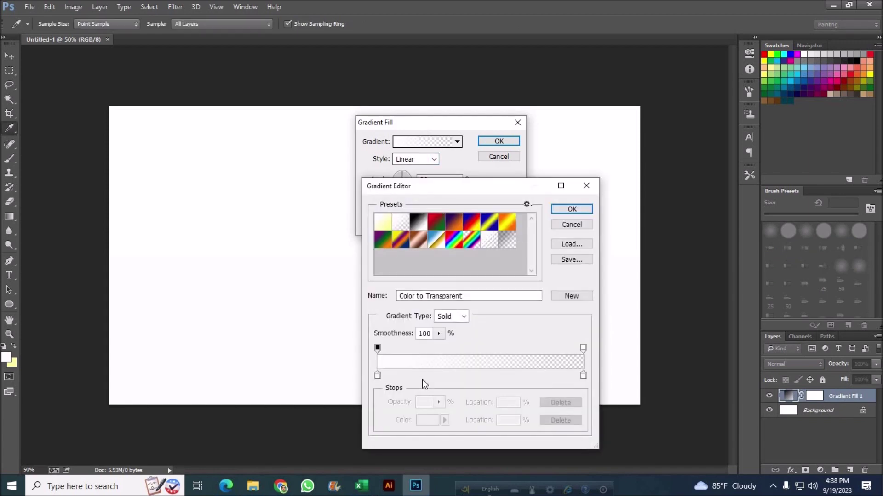
{"action": "left_click", "coordinate": [464, 317]}
{"action": "left_click", "coordinate": [481, 323]}
{"action": "double_click", "coordinate": [378, 376]}
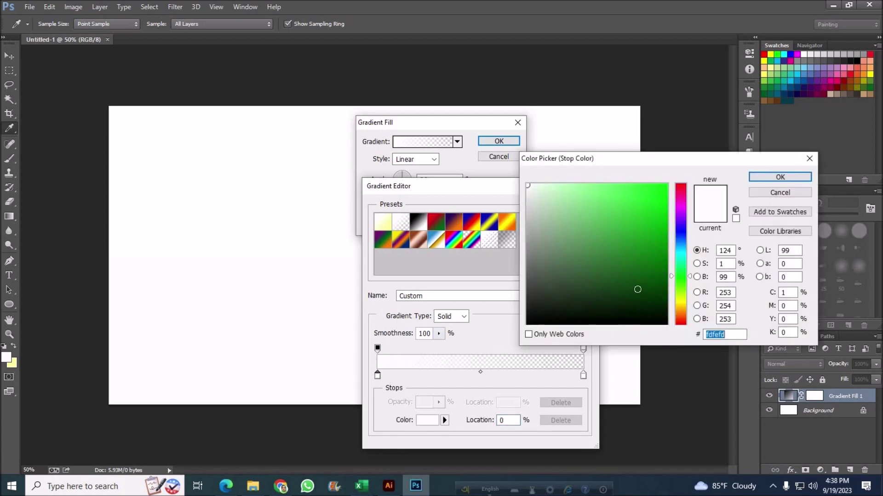
{"action": "left_click_drag", "start_coordinate": [529, 316], "coordinate": [536, 322]}
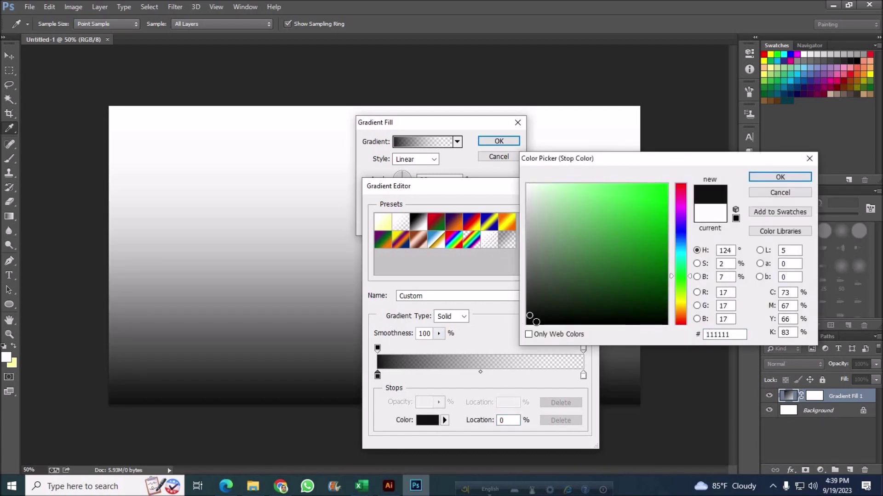
{"action": "key", "text": "Return"}
{"action": "left_click", "coordinate": [427, 420]}
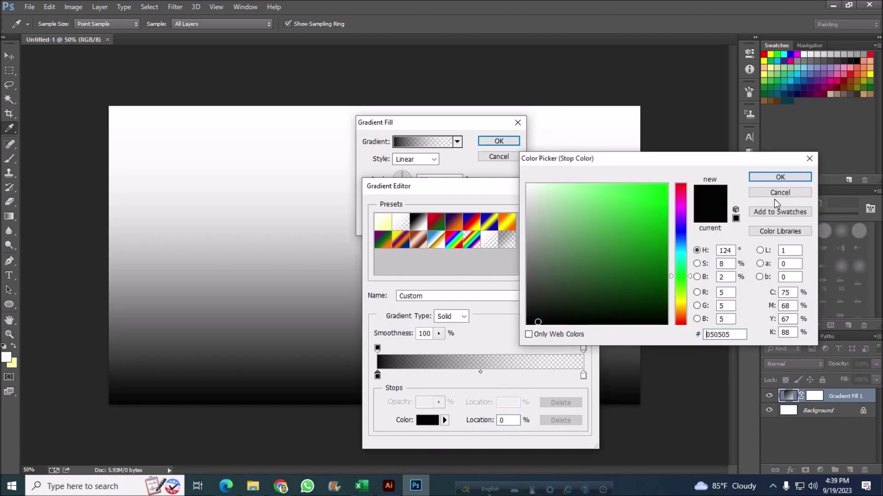
{"action": "key", "text": "Return"}
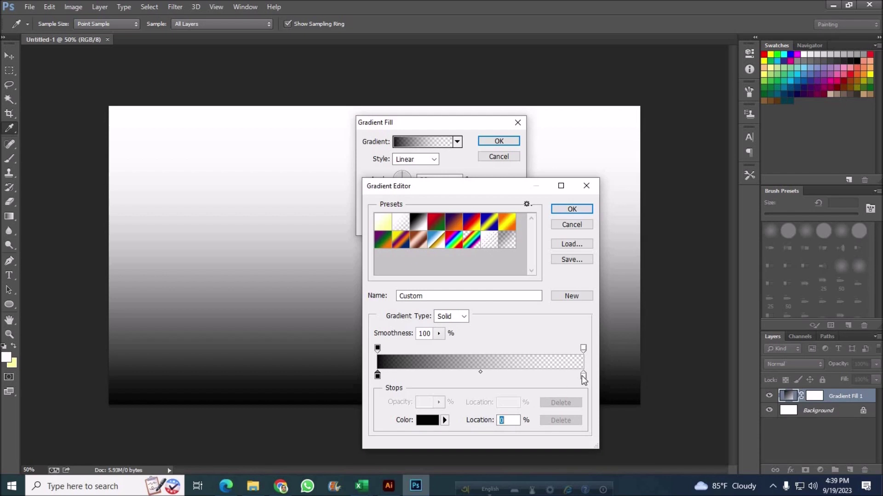
- Make the right stop fully opaque very dark gray, starting from 0c0d0c, and accept the gradient
{"action": "left_click", "coordinate": [582, 348]}
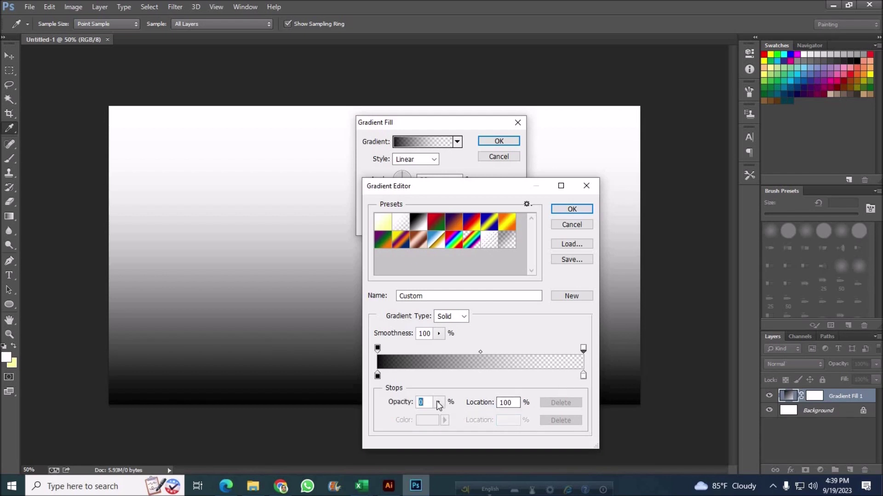
{"action": "left_click", "coordinate": [438, 403]}
{"action": "left_click_drag", "start_coordinate": [495, 416], "coordinate": [511, 427]}
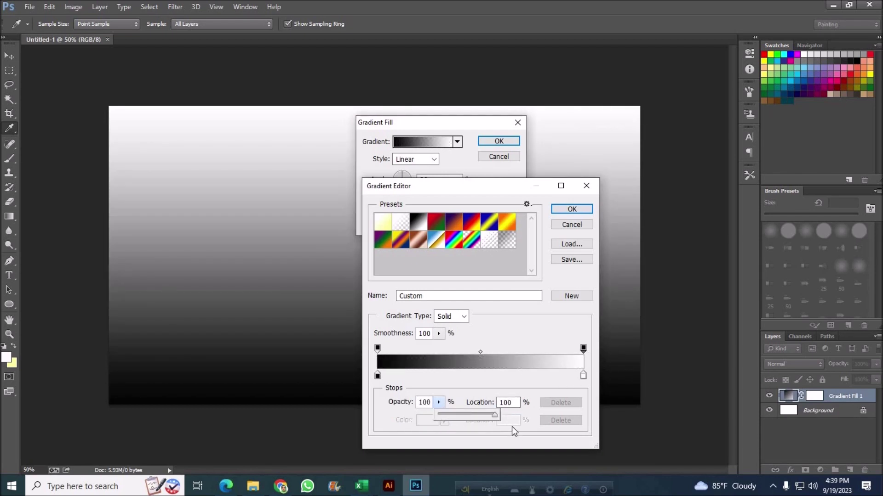
{"action": "double_click", "coordinate": [583, 376]}
{"action": "type", "text": "0c0d0c"}
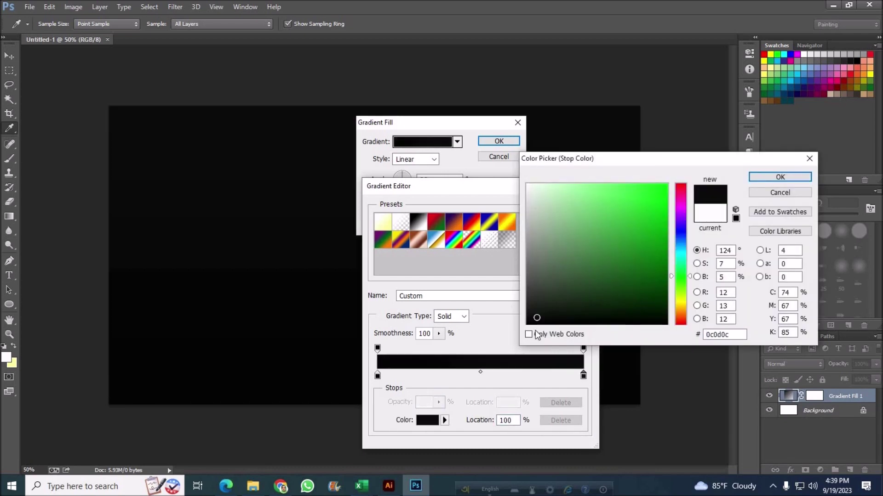
{"action": "left_click_drag", "start_coordinate": [533, 324], "coordinate": [536, 311]}
{"action": "left_click", "coordinate": [754, 178]}
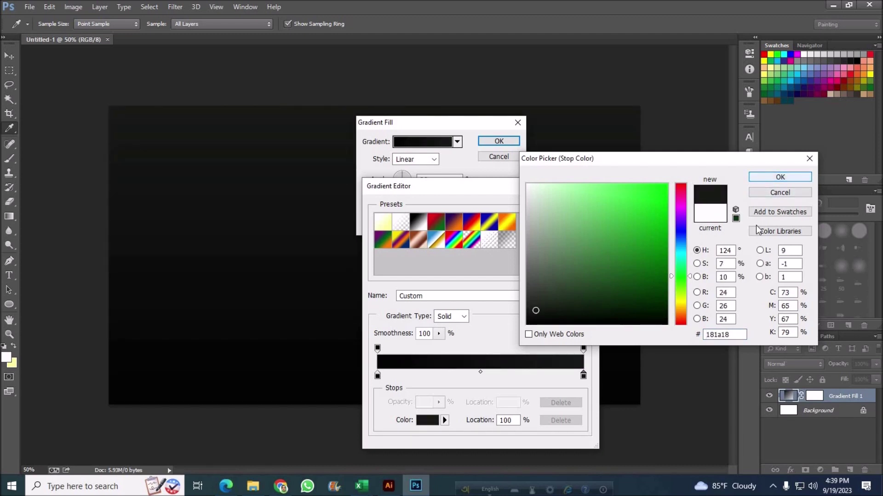
{"action": "left_click", "coordinate": [571, 209]}
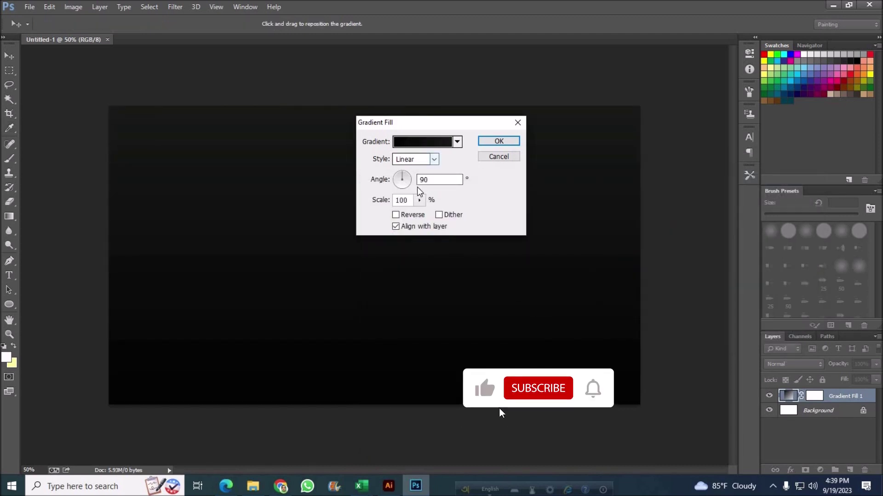
- Set this gradient to Radial, angle 3, reversed, and confirm the fill
{"action": "left_click", "coordinate": [434, 159]}
{"action": "left_click", "coordinate": [404, 183]}
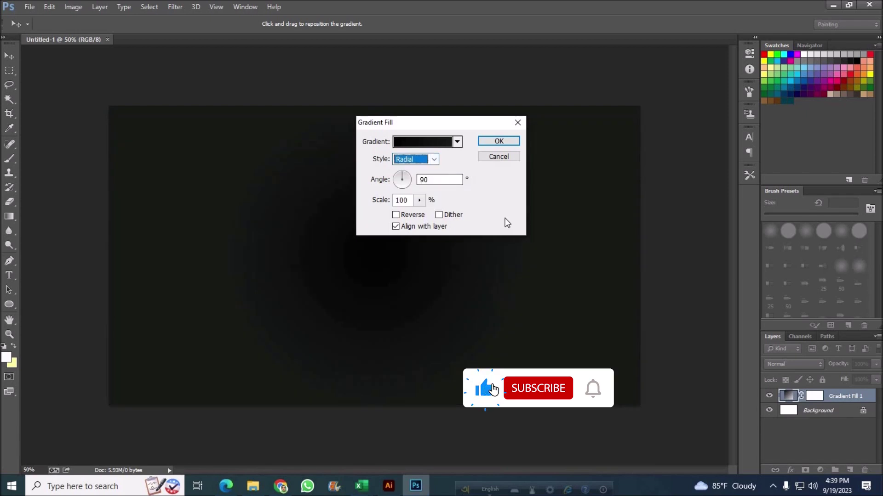
{"action": "double_click", "coordinate": [432, 180]}
{"action": "type", "text": "3"}
{"action": "left_click", "coordinate": [395, 215]}
{"action": "left_click", "coordinate": [498, 141]}
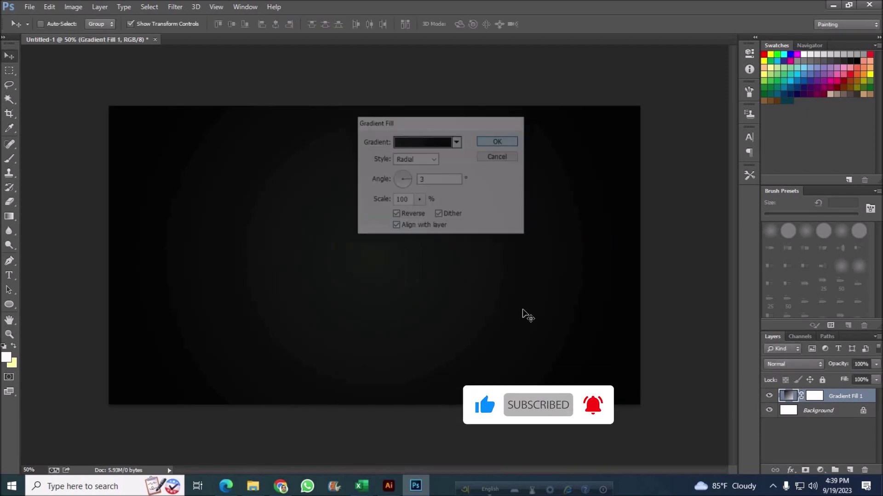
{"action": "left_click", "coordinate": [29, 470]}
- Zoom to 60%, type 'Nice' in white Amsterdam 72 pt, and move it down into view
{"action": "type", "text": "0"}
{"action": "key", "text": "Return"}
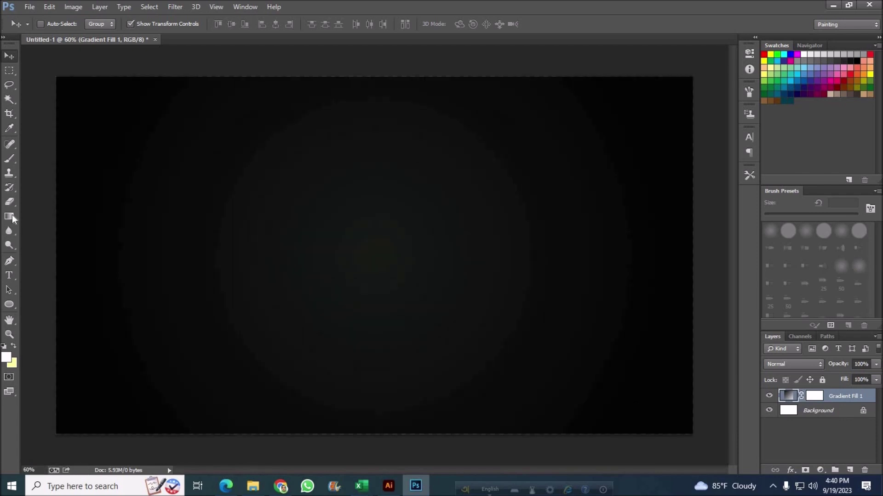
{"action": "left_click", "coordinate": [9, 275]}
{"action": "left_click", "coordinate": [223, 249]}
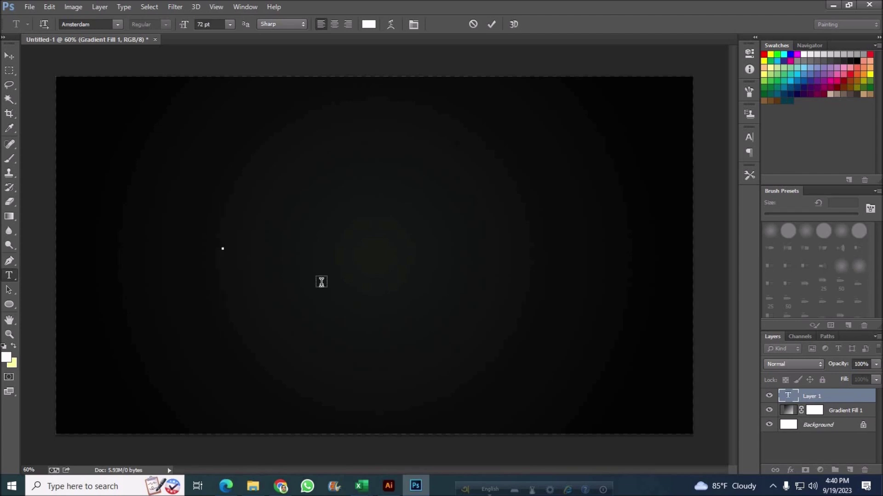
{"action": "type", "text": "Nice"}
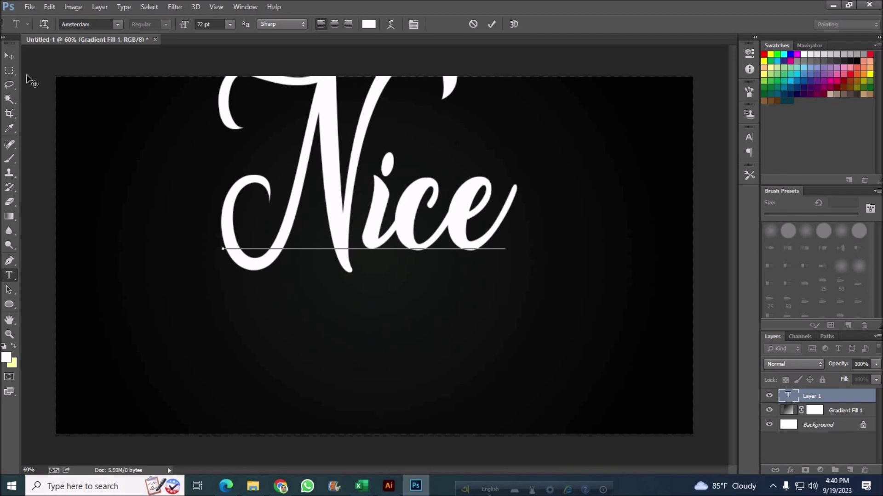
{"action": "left_click", "coordinate": [9, 56]}
{"action": "left_click_drag", "start_coordinate": [348, 282], "coordinate": [349, 342]}
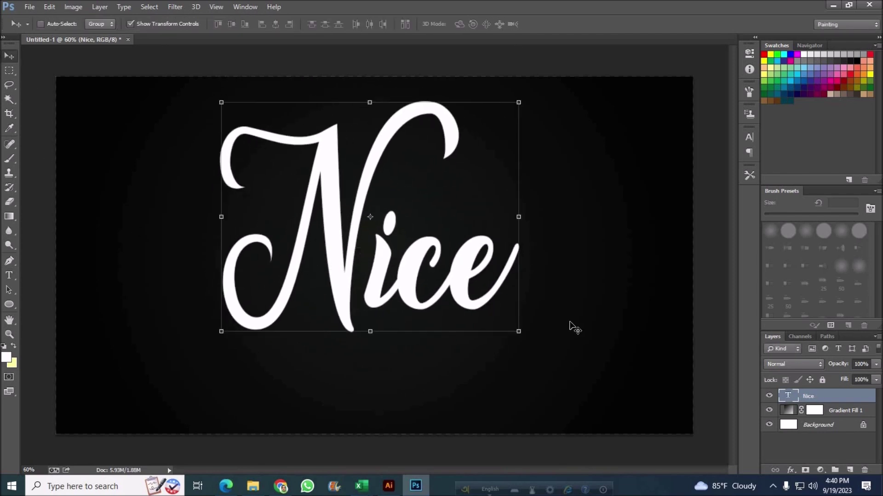
{"action": "left_click", "coordinate": [791, 471]}
- Add a Color Overlay effect to Nice using yellow ffc800
{"action": "left_click", "coordinate": [807, 419]}
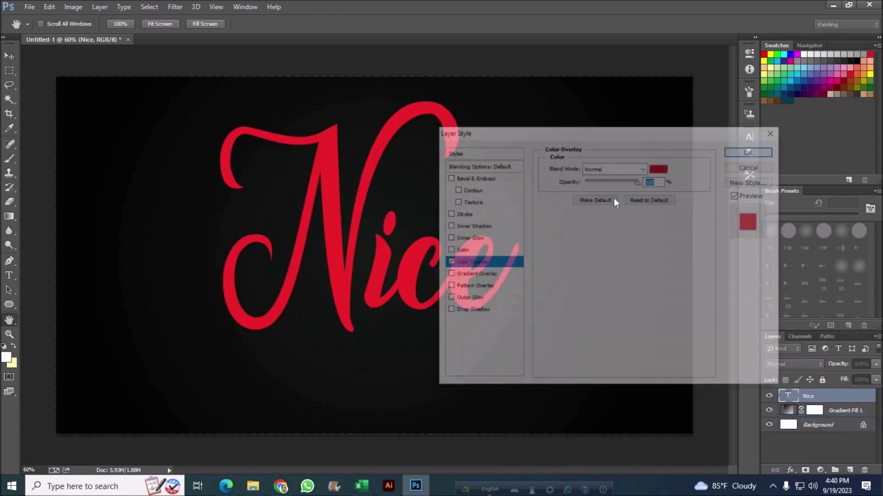
{"action": "left_click", "coordinate": [660, 168]}
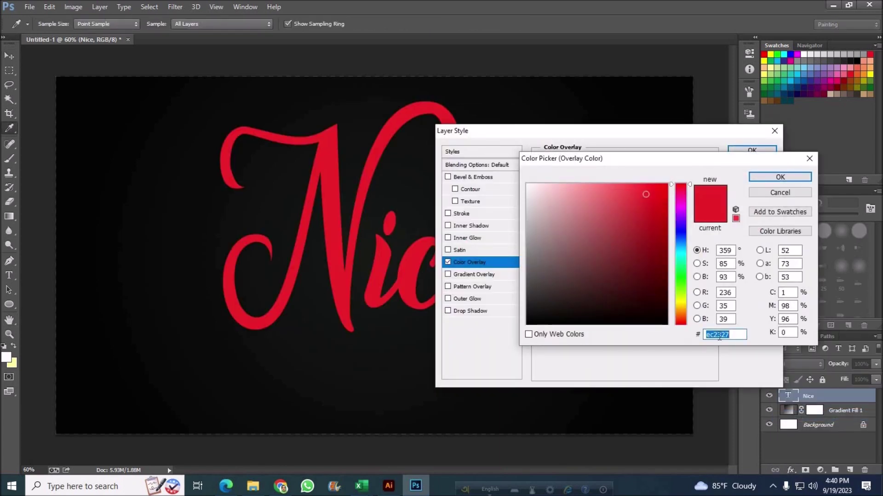
{"action": "type", "text": "ff"}
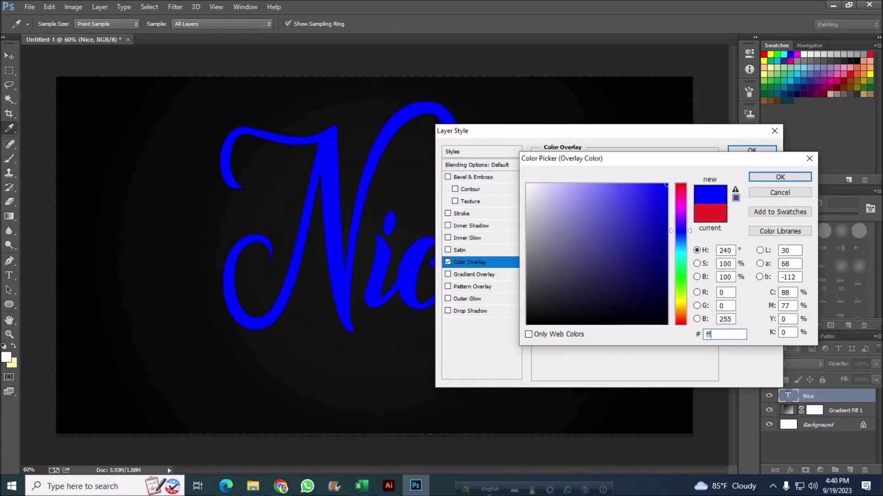
{"action": "type", "text": "c800"}
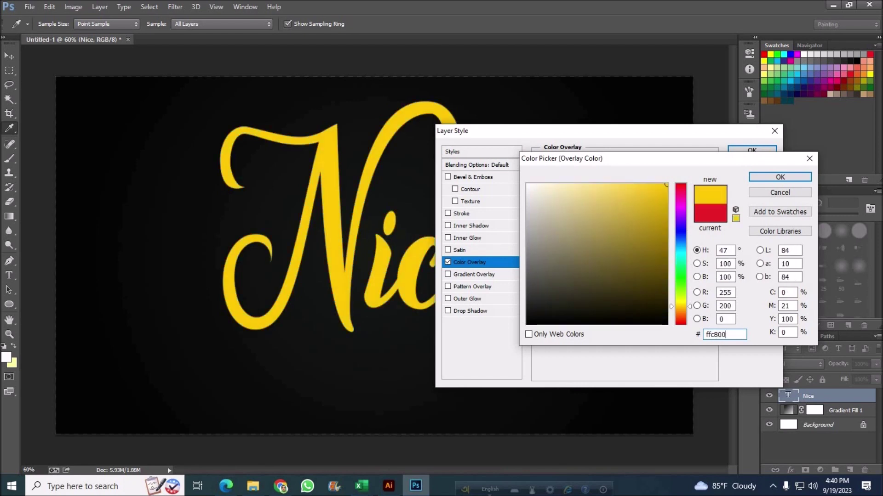
{"action": "left_click", "coordinate": [766, 178]}
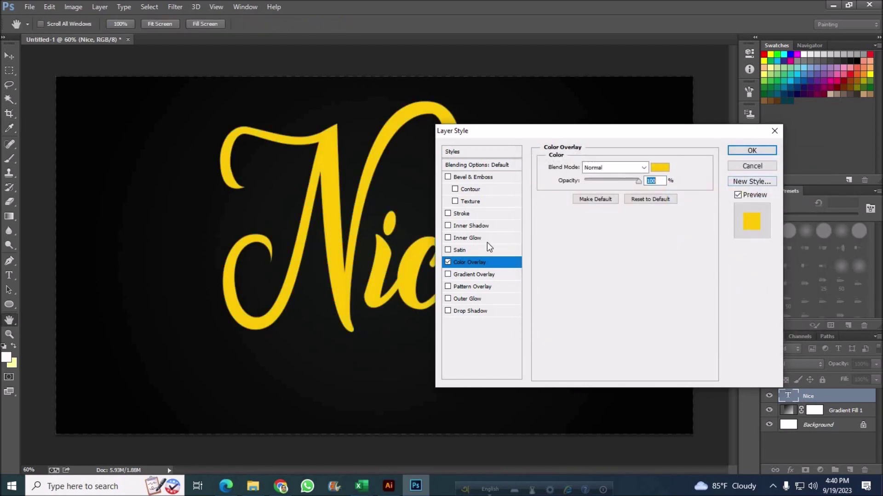
- Add Bevel & Emboss with depth 1000%, size 25 and a ring gloss contour
{"action": "left_click", "coordinate": [476, 179]}
{"action": "left_click_drag", "start_coordinate": [594, 196], "coordinate": [663, 198]}
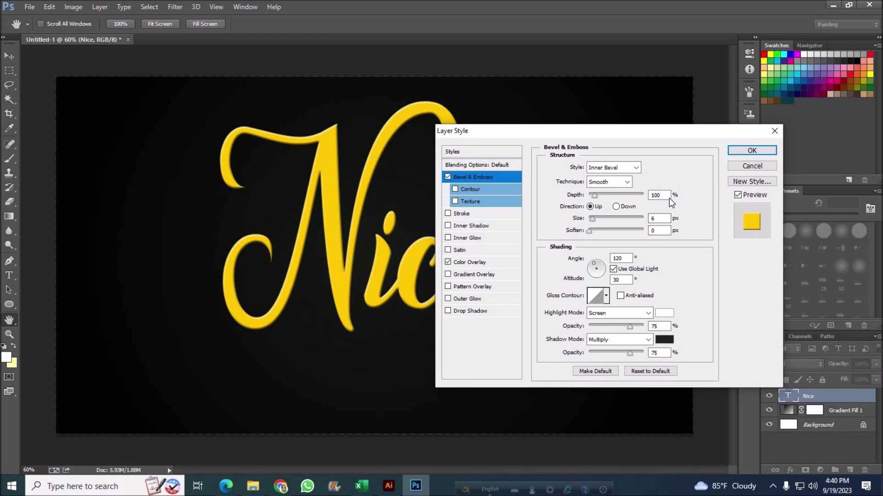
{"action": "left_click_drag", "start_coordinate": [598, 219], "coordinate": [602, 219]}
{"action": "type", "text": "25"}
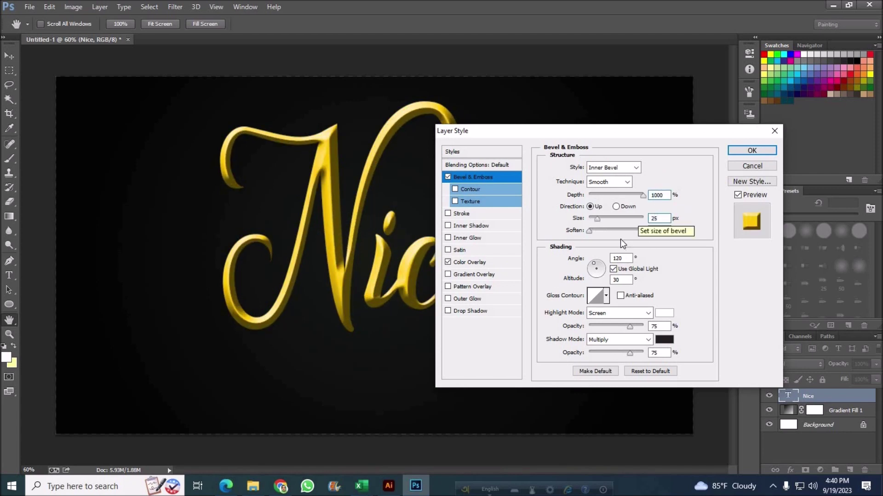
{"action": "left_click", "coordinate": [607, 297]}
{"action": "left_click", "coordinate": [584, 345]}
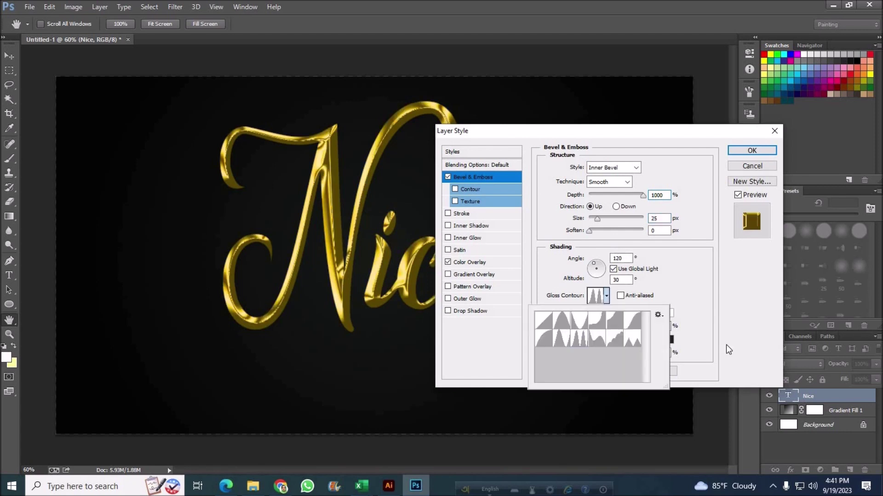
{"action": "left_click", "coordinate": [716, 287]}
- Set highlight and shadow opacities to 50, highlight mode Linear Dodge (Add), and enable Drop Shadow
{"action": "double_click", "coordinate": [653, 326]}
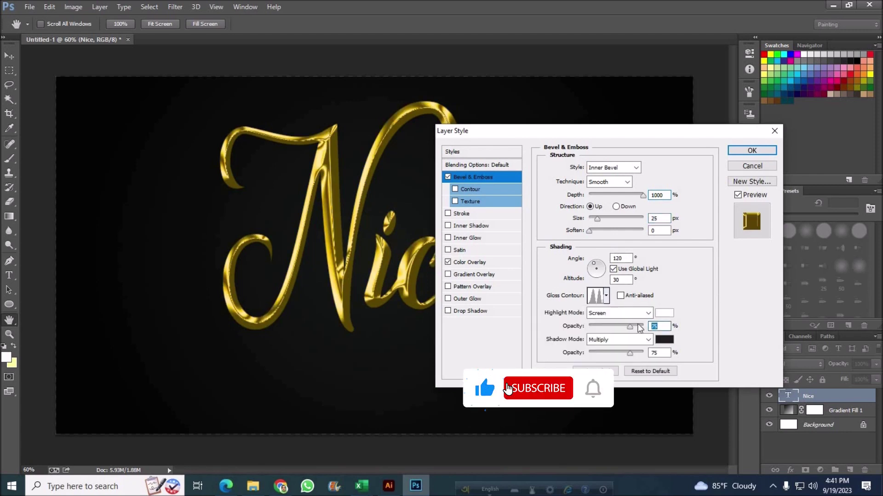
{"action": "type", "text": "50"}
{"action": "key", "text": "Tab"}
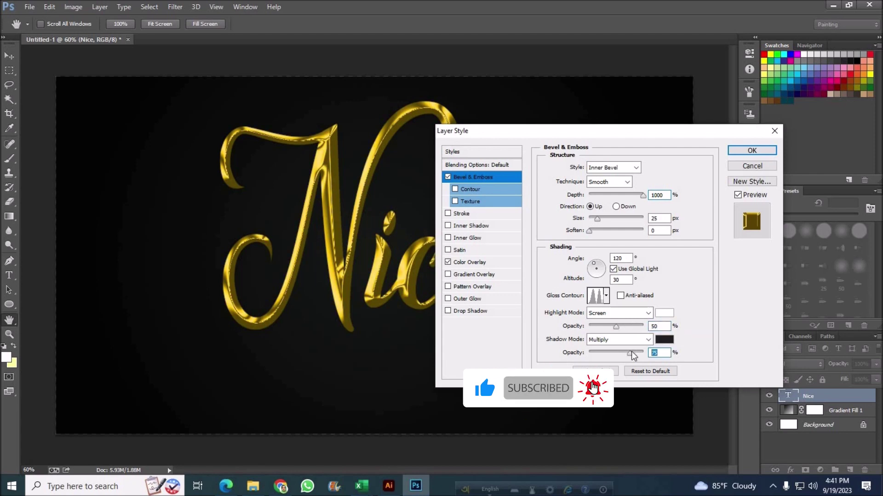
{"action": "type", "text": "50"}
{"action": "left_click", "coordinate": [648, 313]}
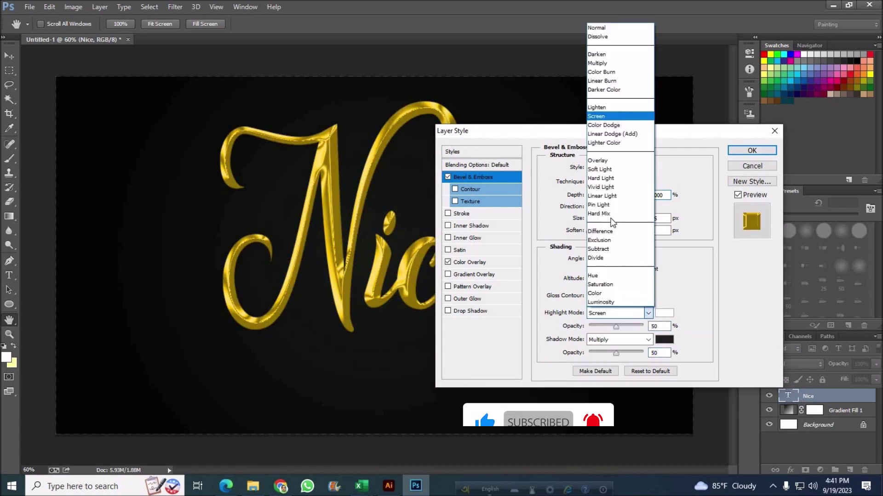
{"action": "left_click", "coordinate": [609, 134]}
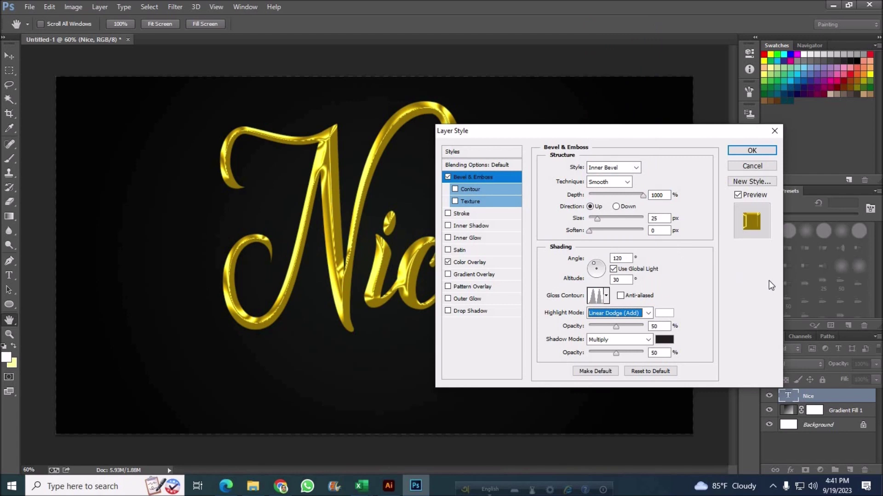
{"action": "left_click", "coordinate": [462, 310]}
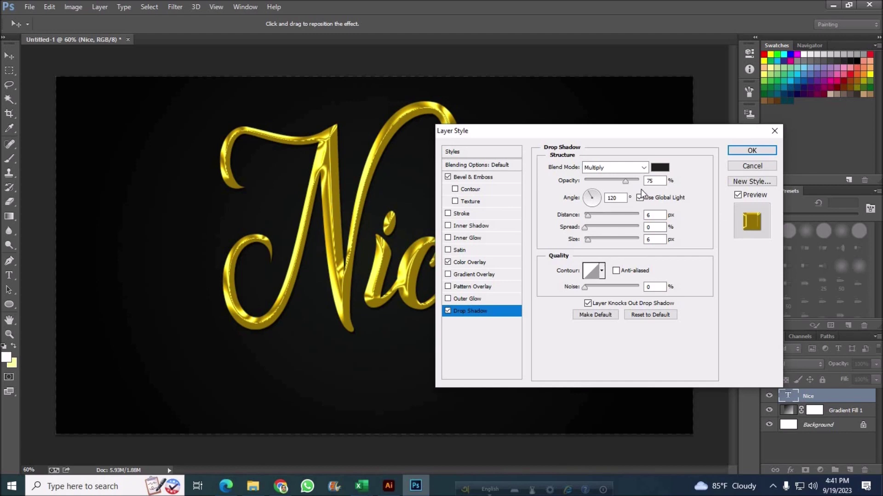
- Enter Drop Shadow opacity 50, distance 30, spread 10 and size 30, then close Layer Style
{"action": "double_click", "coordinate": [654, 181]}
{"action": "type", "text": "50"}
{"action": "double_click", "coordinate": [655, 216]}
{"action": "type", "text": "30"}
{"action": "key", "text": "Tab"}
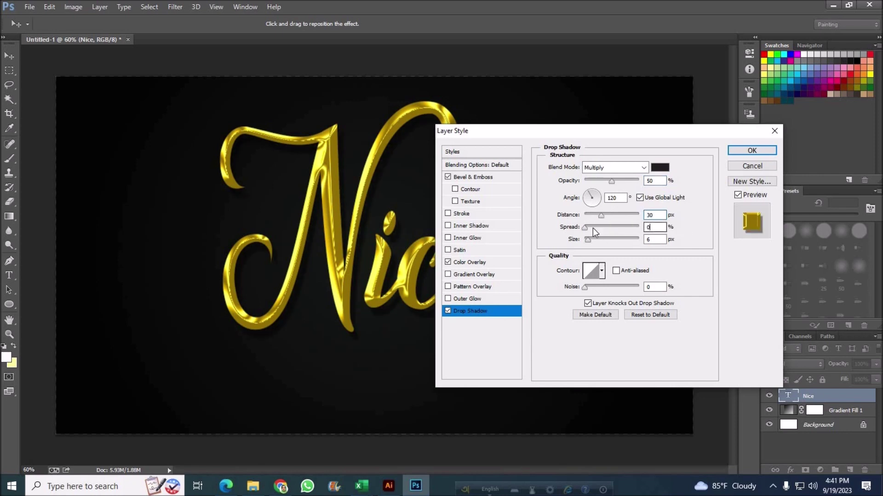
{"action": "type", "text": "10"}
{"action": "key", "text": "Tab"}
{"action": "type", "text": "30"}
{"action": "key", "text": "Return"}
{"action": "key", "text": "Return"}
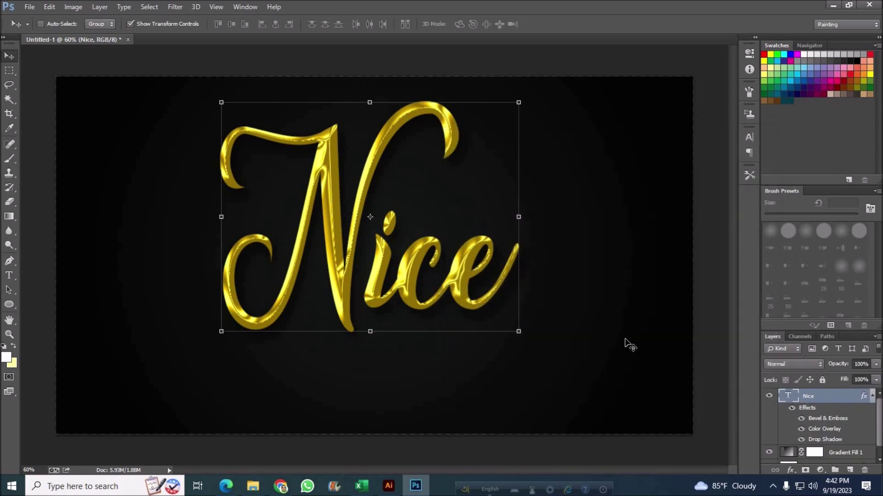
- Change the Nice Color Overlay to a brighter gold, f8c409
{"action": "left_click", "coordinate": [9, 70]}
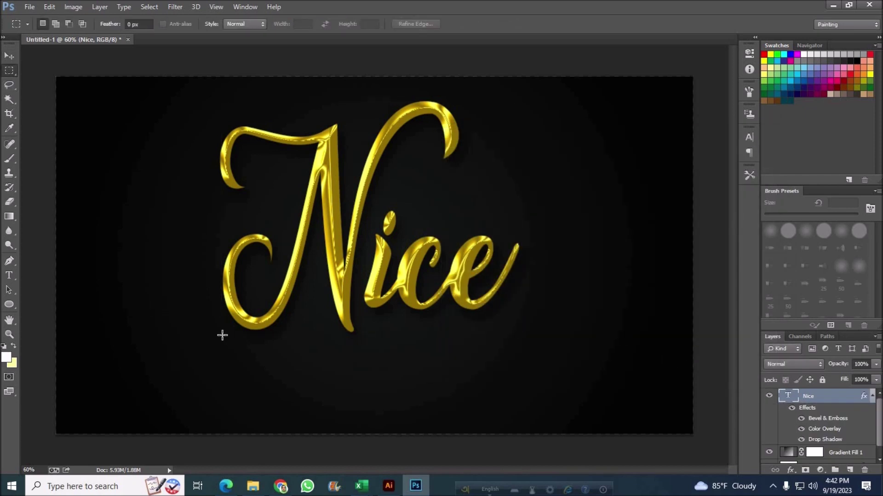
{"action": "left_click", "coordinate": [9, 56]}
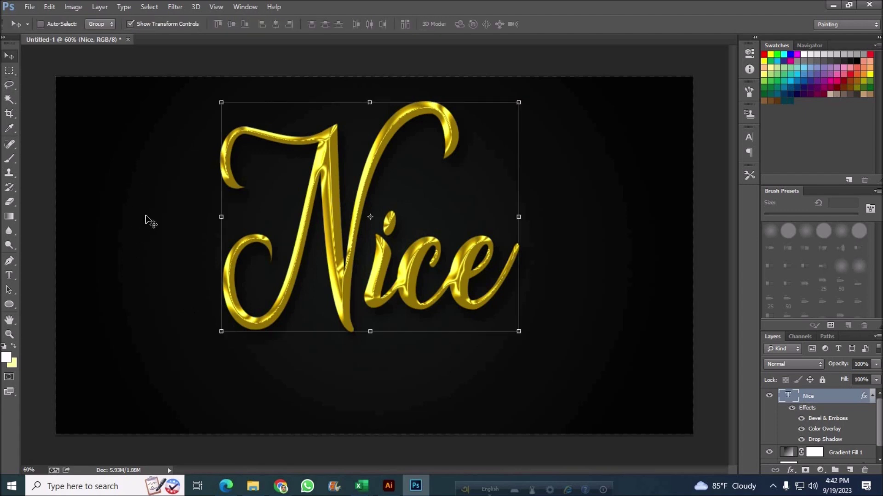
{"action": "left_click", "coordinate": [796, 470]}
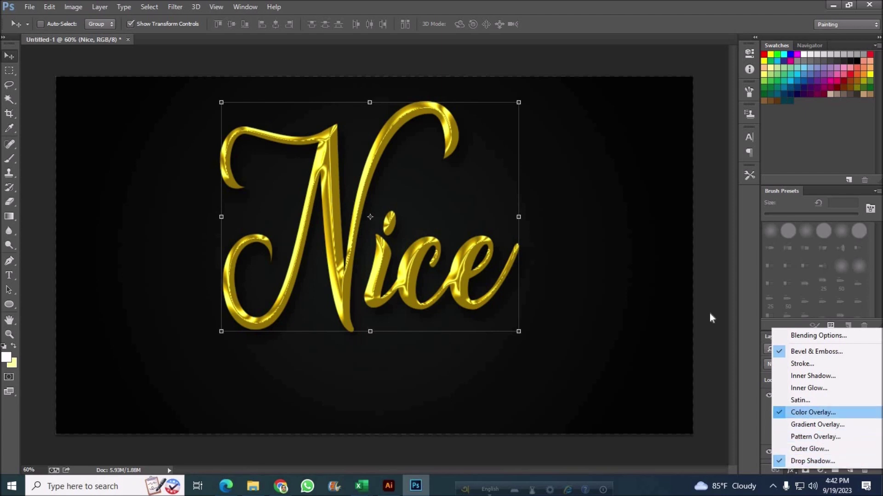
{"action": "left_click", "coordinate": [812, 412]}
{"action": "left_click", "coordinate": [660, 167]}
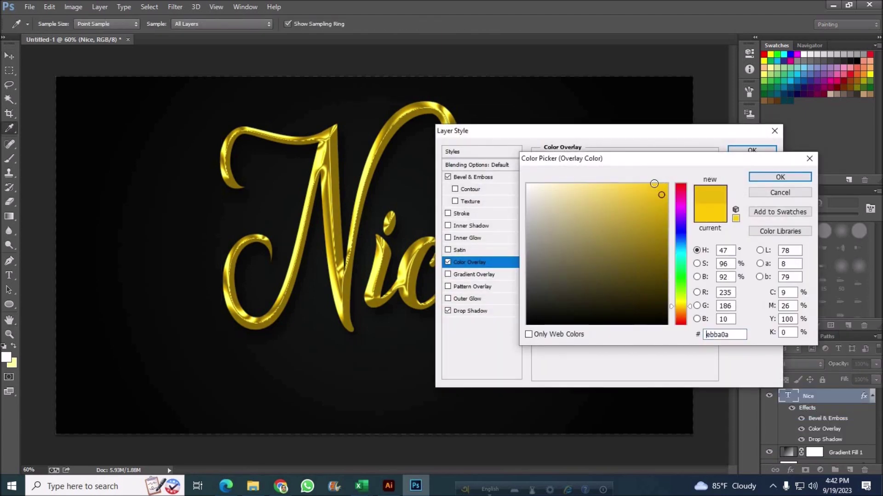
{"action": "left_click", "coordinate": [649, 193]}
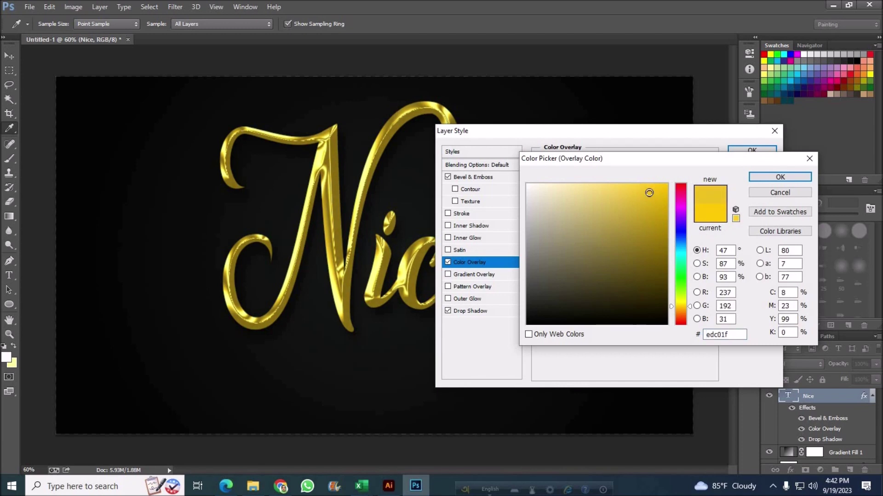
{"action": "left_click_drag", "start_coordinate": [650, 190], "coordinate": [662, 188]}
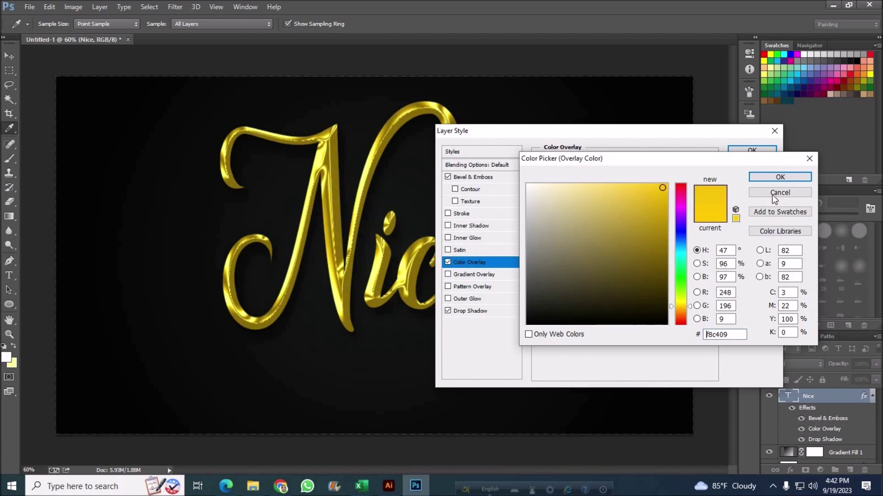
{"action": "left_click", "coordinate": [780, 177]}
{"action": "left_click", "coordinate": [752, 150]}
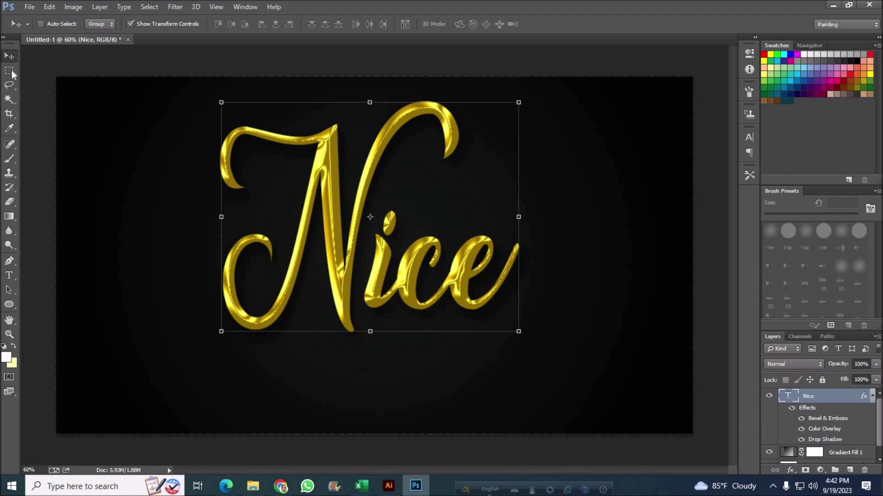
- Switch to the Rectangular Marquee and select the gradient fill layer's mask
{"action": "key", "text": "m"}
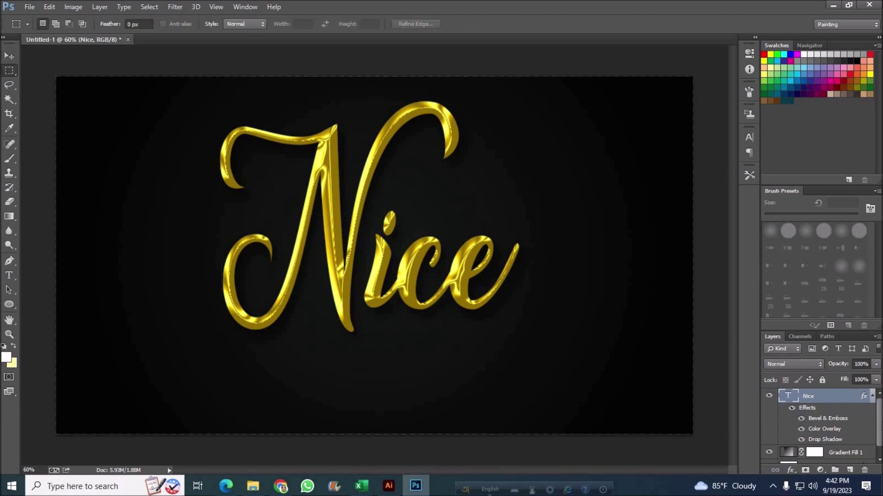
{"action": "scroll", "coordinate": [852, 445], "scroll_direction": "down", "scroll_amount": 1}
{"action": "left_click", "coordinate": [815, 441]}
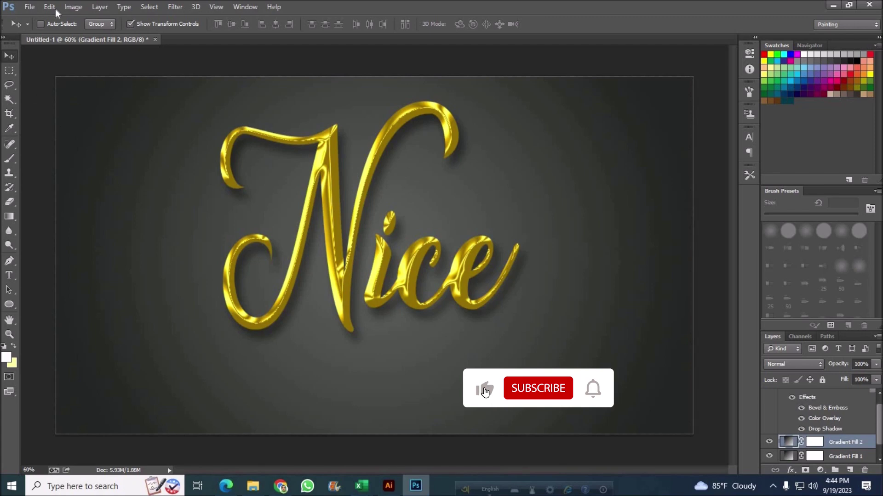
{"action": "left_click", "coordinate": [49, 7]}
{"action": "left_click", "coordinate": [317, 191]}
{"action": "scroll", "coordinate": [878, 421], "scroll_direction": "down", "scroll_amount": 1}
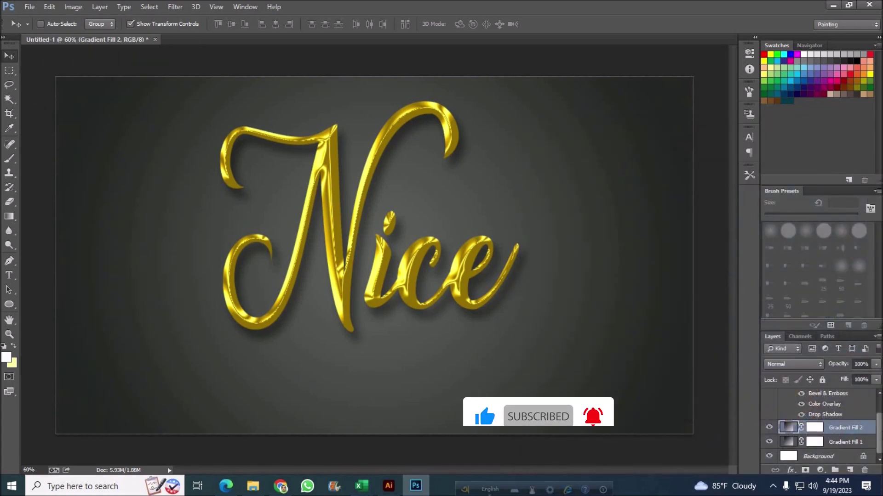
{"action": "left_click", "coordinate": [844, 444]}
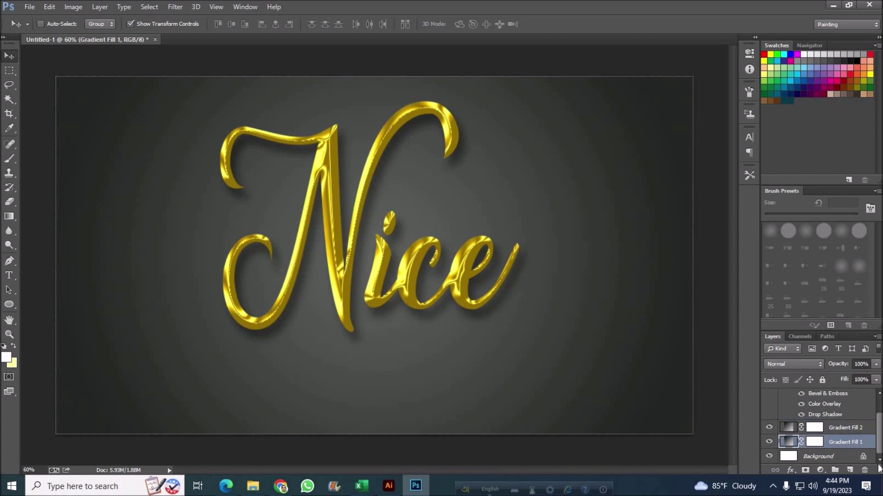
{"action": "scroll", "coordinate": [878, 425], "scroll_direction": "up", "scroll_amount": 2}
{"action": "left_click", "coordinate": [828, 397]}
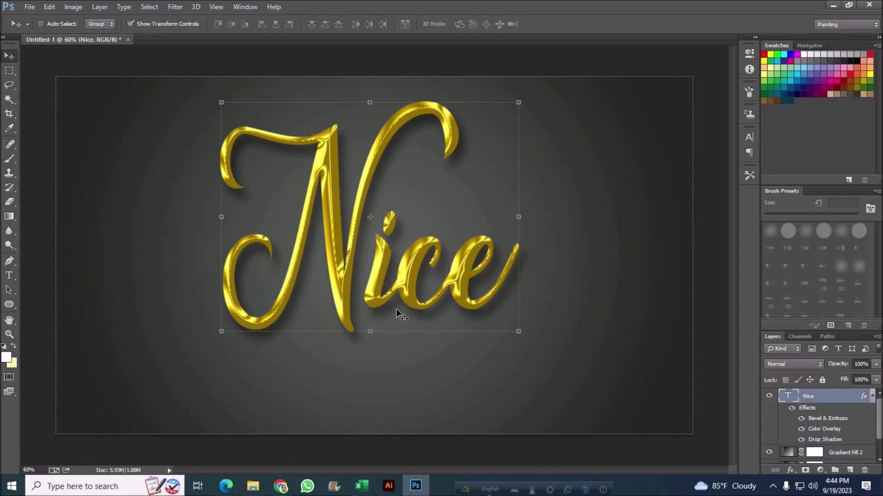
- Widen the Nice text with Free Transform and commit the resize
{"action": "left_click", "coordinate": [48, 7]}
{"action": "mouse_move", "coordinate": [49, 6]}
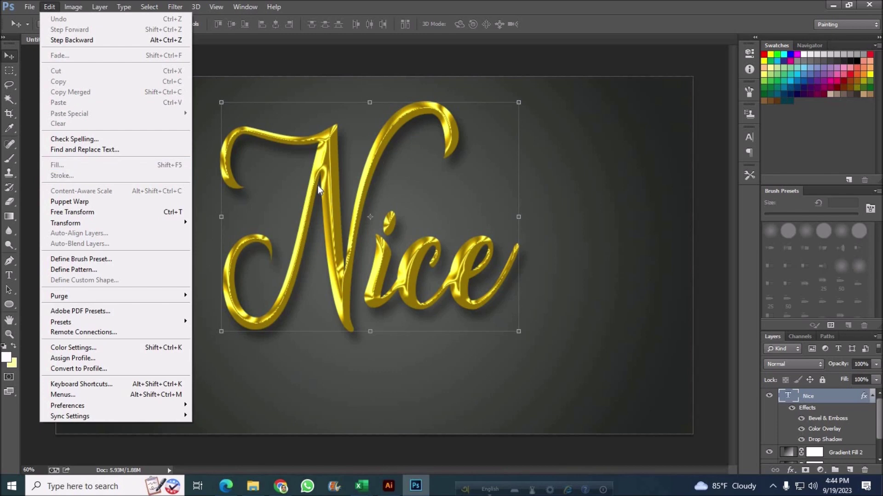
{"action": "right_click", "coordinate": [318, 185]}
{"action": "left_click", "coordinate": [29, 6]}
{"action": "left_click", "coordinate": [8, 59]}
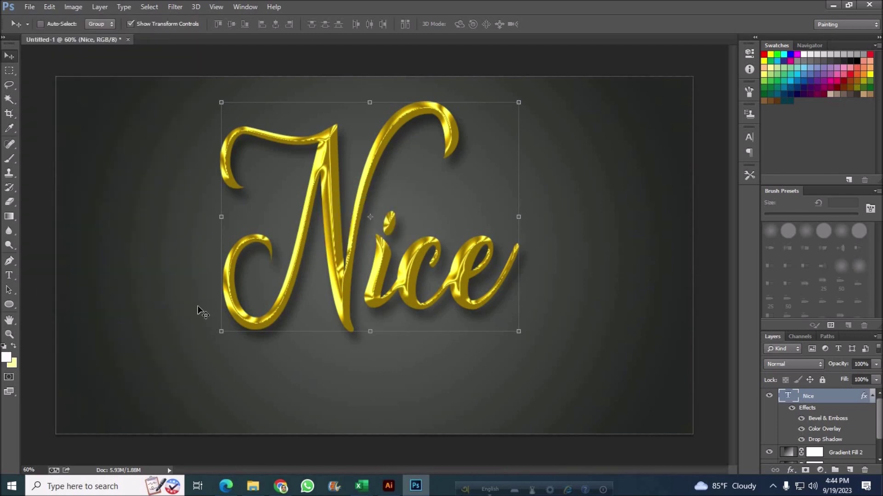
{"action": "left_click_drag", "start_coordinate": [518, 331], "coordinate": [547, 354]}
{"action": "key", "text": "Return"}
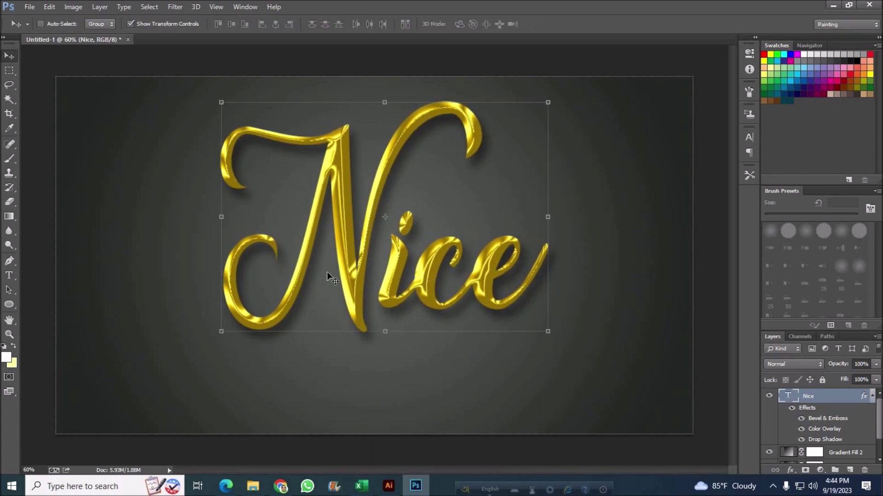
- Return to the Move tool and collapse the Nice layer's effects list
{"action": "right_click", "coordinate": [349, 275]}
{"action": "left_click", "coordinate": [50, 7]}
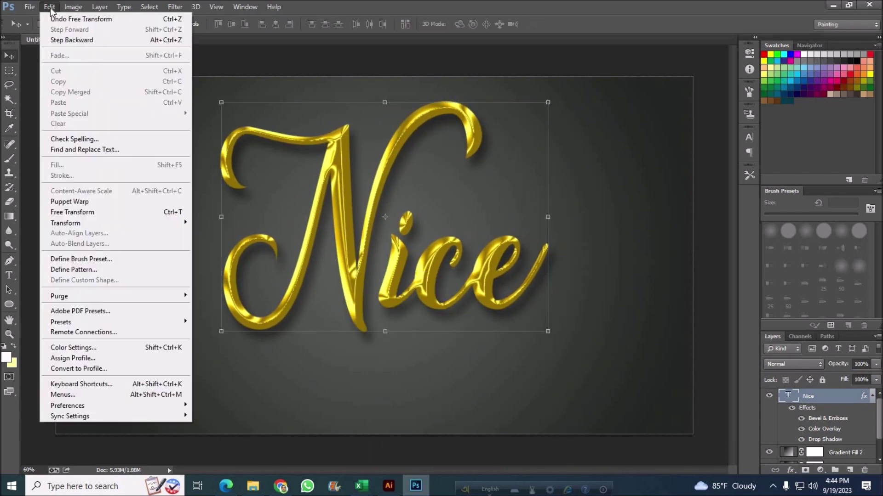
{"action": "key", "text": "Escape"}
{"action": "left_click", "coordinate": [9, 70]}
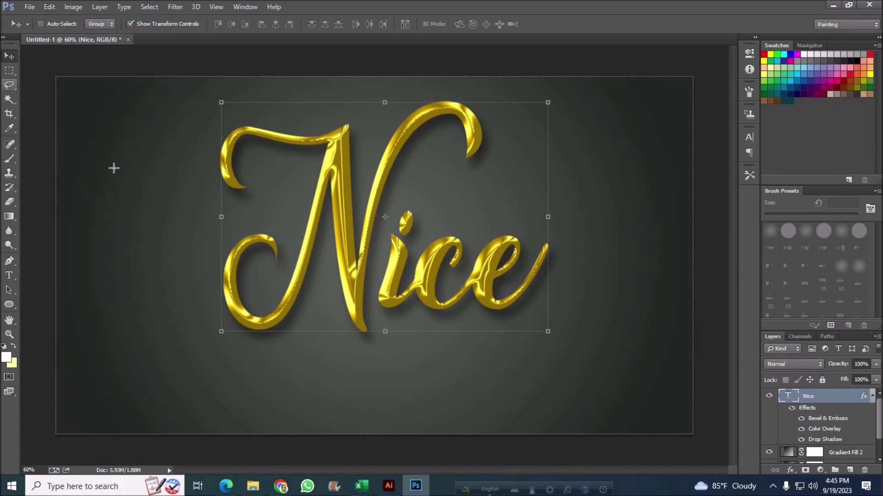
{"action": "left_click", "coordinate": [9, 56]}
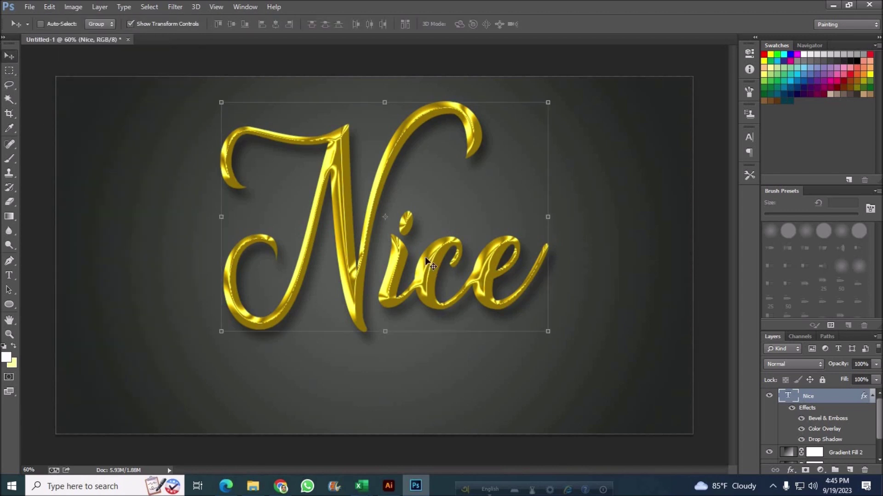
{"action": "left_click", "coordinate": [50, 7]}
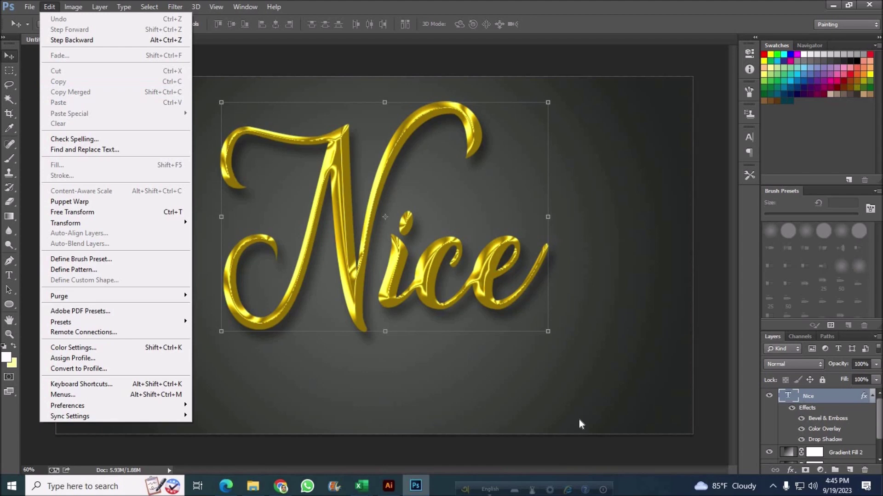
{"action": "left_click", "coordinate": [874, 399]}
{"action": "right_click", "coordinate": [820, 400]}
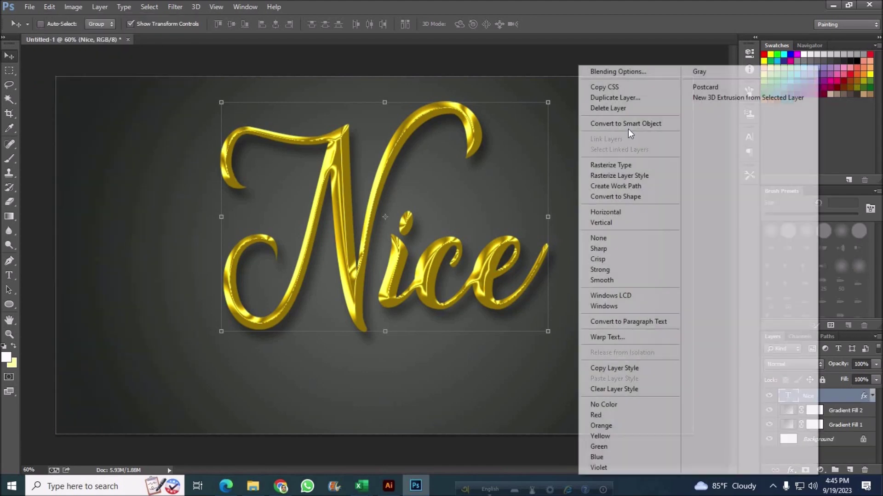
- Duplicate the Nice layer as Nice copy and move it down and right
{"action": "left_click", "coordinate": [615, 97]}
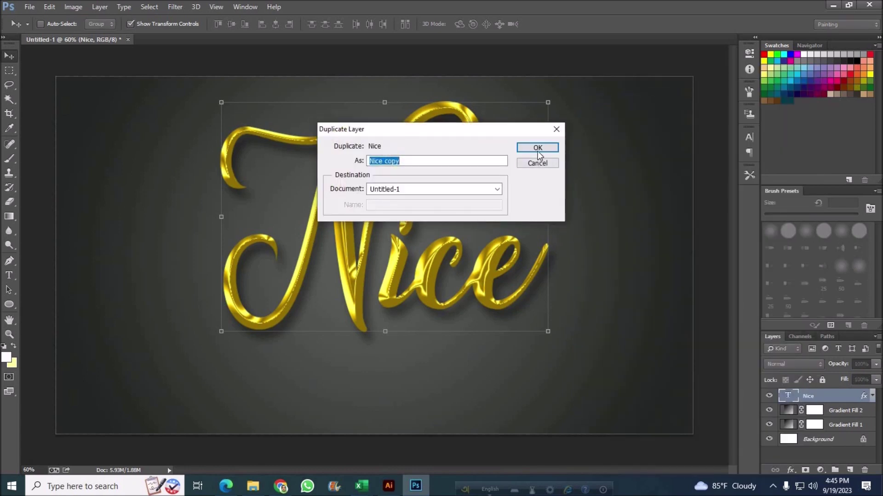
{"action": "left_click", "coordinate": [536, 147]}
{"action": "left_click_drag", "start_coordinate": [459, 287], "coordinate": [514, 371]}
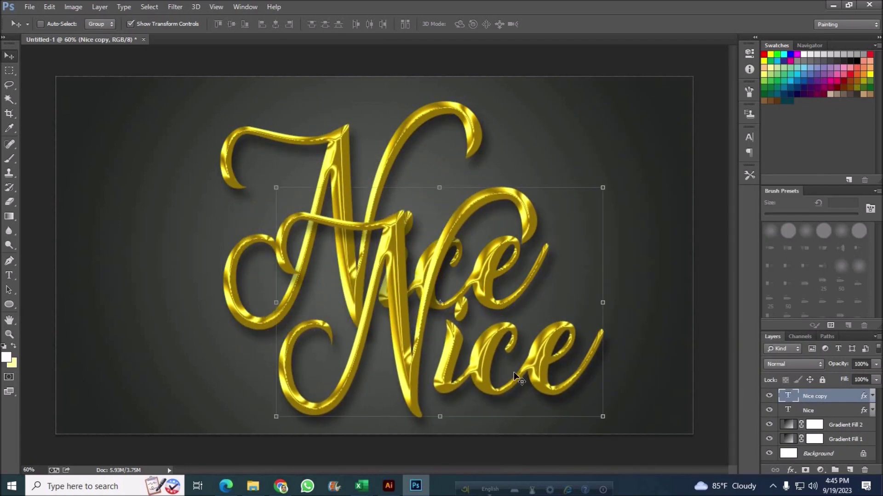
- Shrink and flatten Nice copy to about 46% width and 24% height beneath Nice
{"action": "left_click_drag", "start_coordinate": [569, 397], "coordinate": [609, 455]}
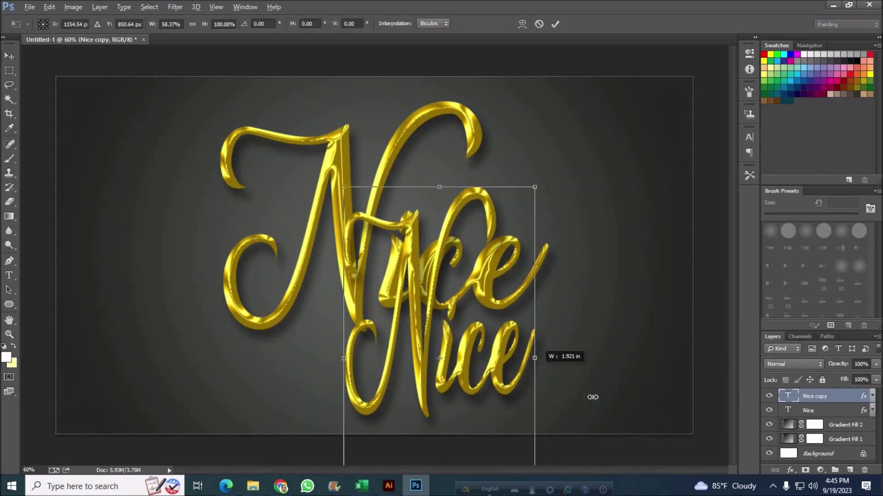
{"action": "left_click", "coordinate": [9, 55]}
{"action": "key", "text": "Return"}
{"action": "mouse_move", "coordinate": [583, 231]}
{"action": "left_mouse_down"}
{"action": "mouse_move", "coordinate": [494, 345]}
{"action": "mouse_move", "coordinate": [354, 392]}
{"action": "mouse_move", "coordinate": [439, 399]}
{"action": "mouse_move", "coordinate": [408, 394]}
{"action": "mouse_move", "coordinate": [536, 437]}
{"action": "mouse_move", "coordinate": [554, 434]}
{"action": "mouse_move", "coordinate": [555, 417]}
{"action": "left_mouse_up"}
{"action": "left_click_drag", "start_coordinate": [538, 372], "coordinate": [433, 368]}
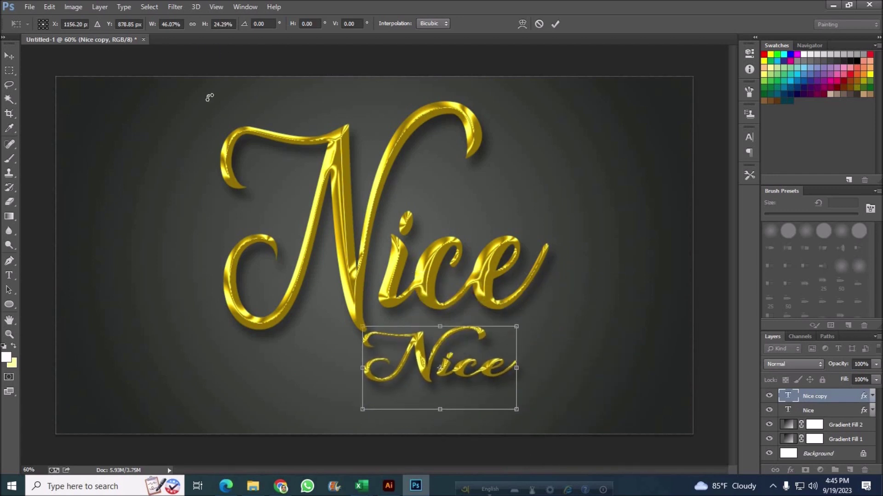
- Apply the pending transform and set the small Nice copy to Arial Rounded MT Bold
{"action": "left_click", "coordinate": [9, 275]}
{"action": "key", "text": "Return"}
{"action": "left_click_drag", "start_coordinate": [372, 355], "coordinate": [545, 383]}
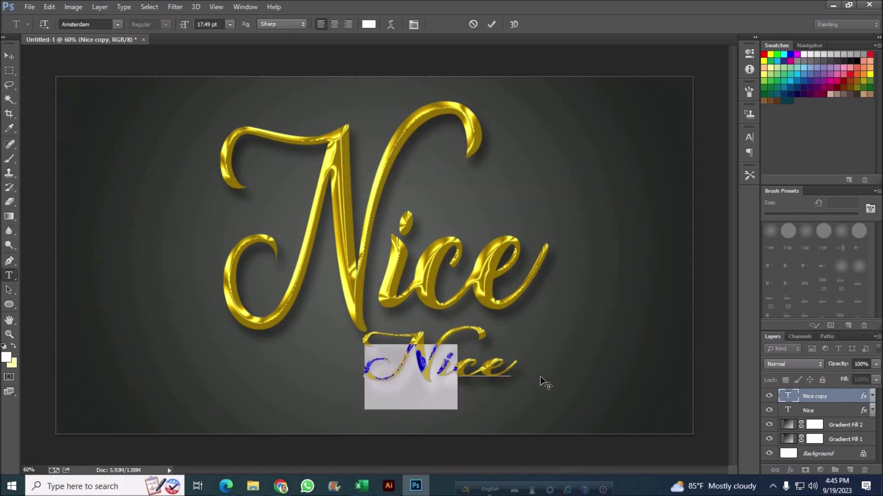
{"action": "left_click", "coordinate": [115, 24]}
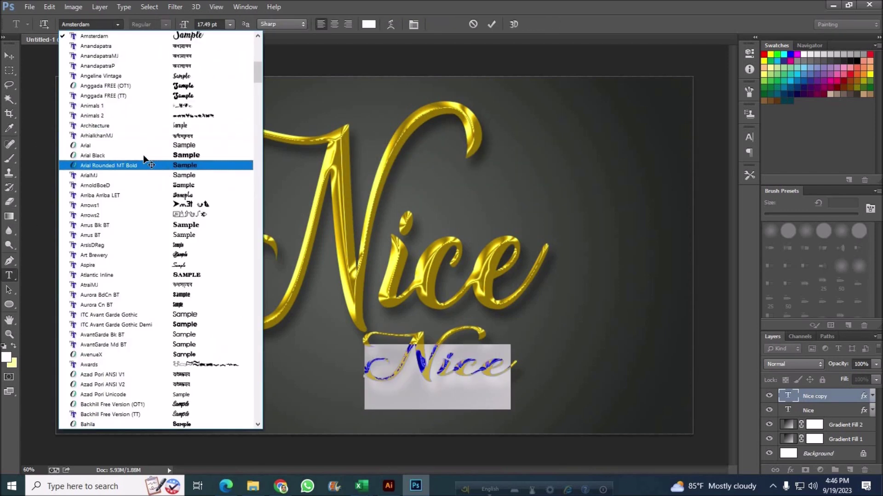
{"action": "left_click", "coordinate": [166, 166]}
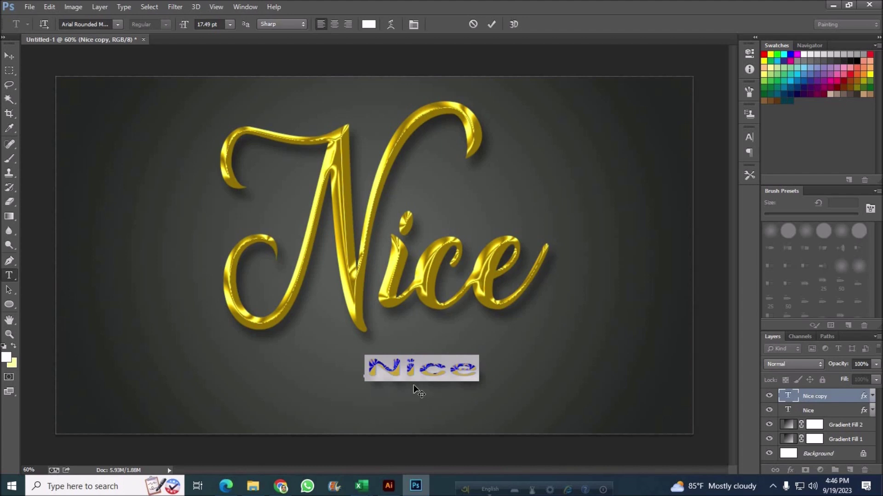
- Replace the small copy's text with 'Golden Effect'
{"action": "left_click", "coordinate": [377, 372]}
{"action": "key", "text": "ctrl+a"}
{"action": "type", "text": "c"}
{"action": "key", "text": "BackSpace"}
{"action": "type", "text": "Gol"}
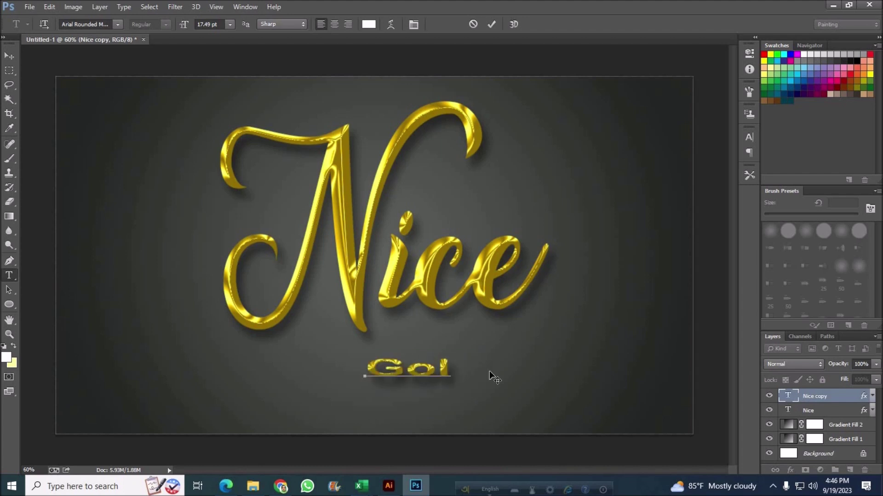
{"action": "type", "text": "den Effect"}
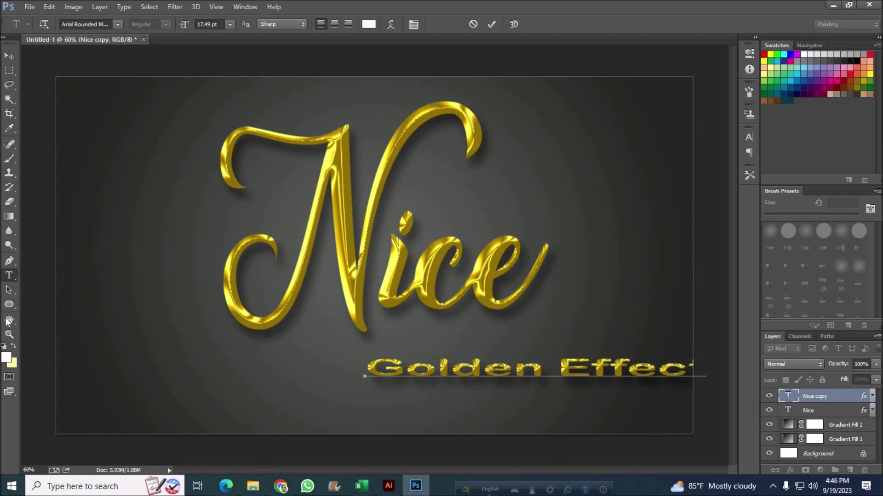
{"action": "key", "text": "ctrl+a"}
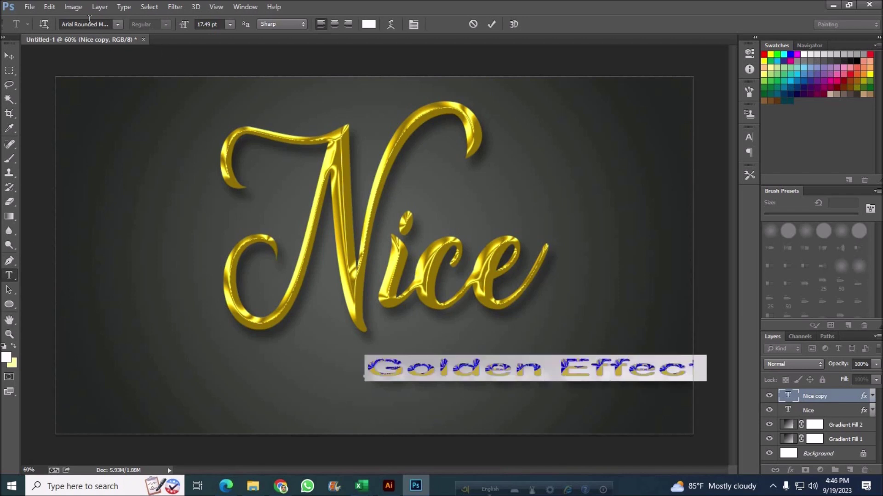
- Try Arrus Blk BT and Lucida Console, settle on Microsoft New Tai Lue, and commit
{"action": "left_click", "coordinate": [118, 24]}
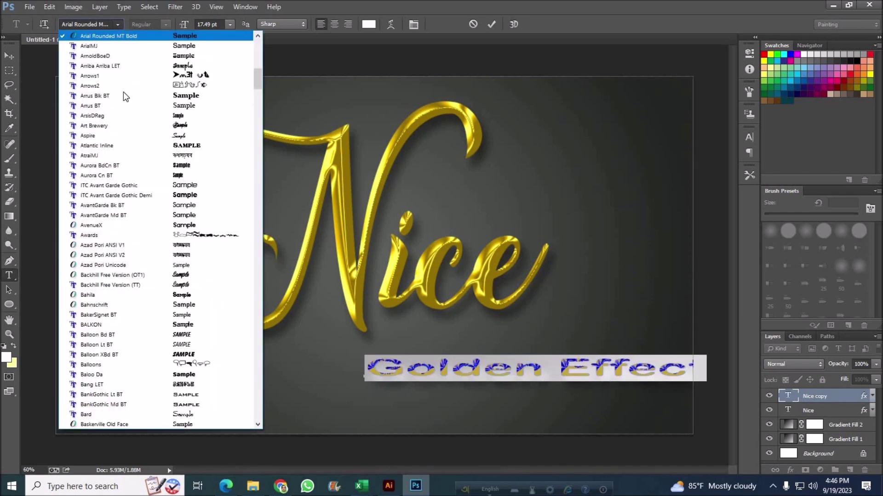
{"action": "left_click", "coordinate": [123, 95]}
{"action": "left_click", "coordinate": [117, 24]}
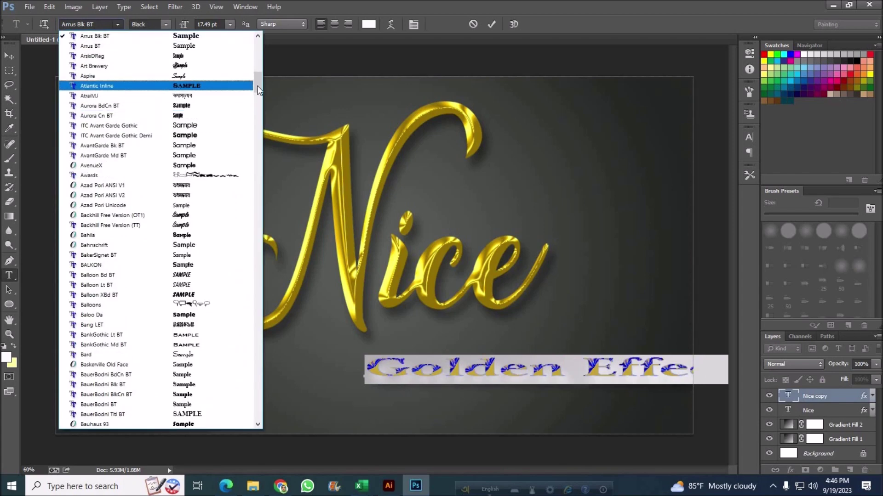
{"action": "left_click_drag", "start_coordinate": [259, 245], "coordinate": [257, 274]}
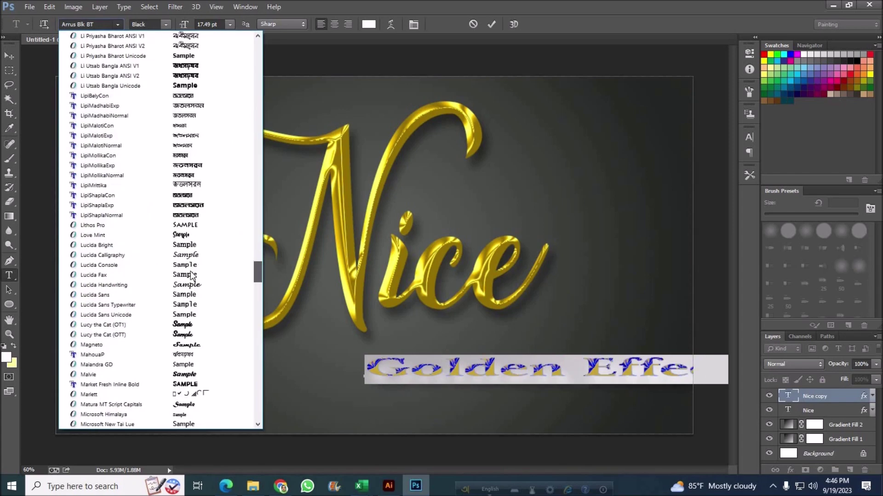
{"action": "key", "text": "Return"}
{"action": "left_click", "coordinate": [117, 26]}
{"action": "key", "text": "Down"}
{"action": "key", "text": "Down"}
{"action": "key", "text": "Return"}
{"action": "key", "text": "ctrl+Return"}
{"action": "key", "text": "v"}
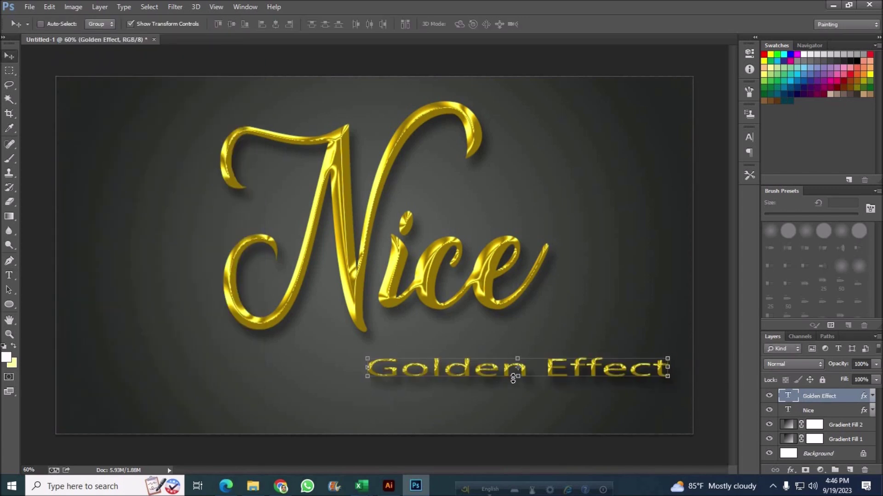
{"action": "key", "text": "ctrl+t"}
- Stretch Golden Effect to about 157.6% height and nudge it up-left under Nice
{"action": "mouse_move", "coordinate": [517, 376]}
{"action": "left_mouse_down"}
{"action": "mouse_move", "coordinate": [493, 388]}
{"action": "mouse_move", "coordinate": [470, 372]}
{"action": "left_mouse_up"}
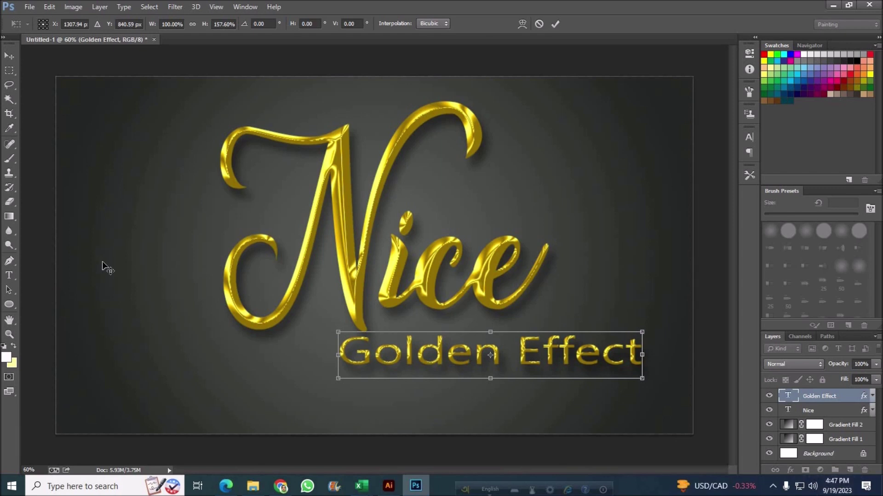
{"action": "key", "text": "Return"}
- Add a Bevel & Emboss effect to the Golden Effect layer and adjust its size
{"action": "key", "text": "m"}
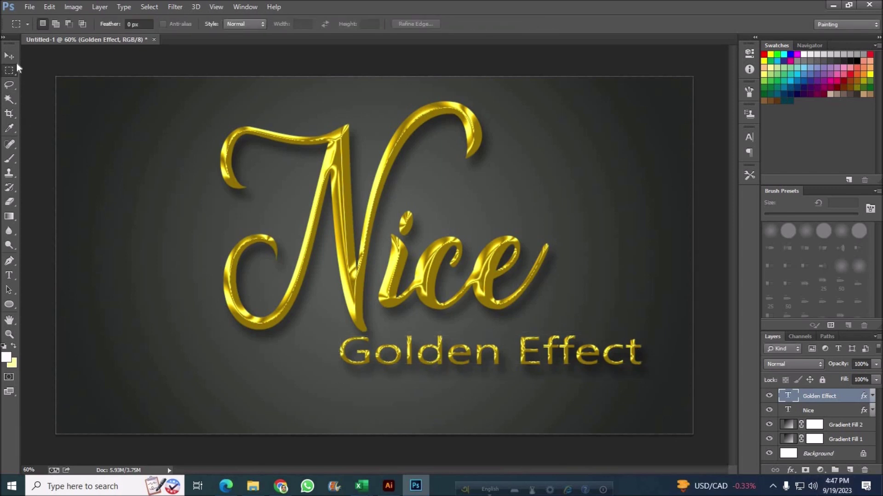
{"action": "key", "text": "v"}
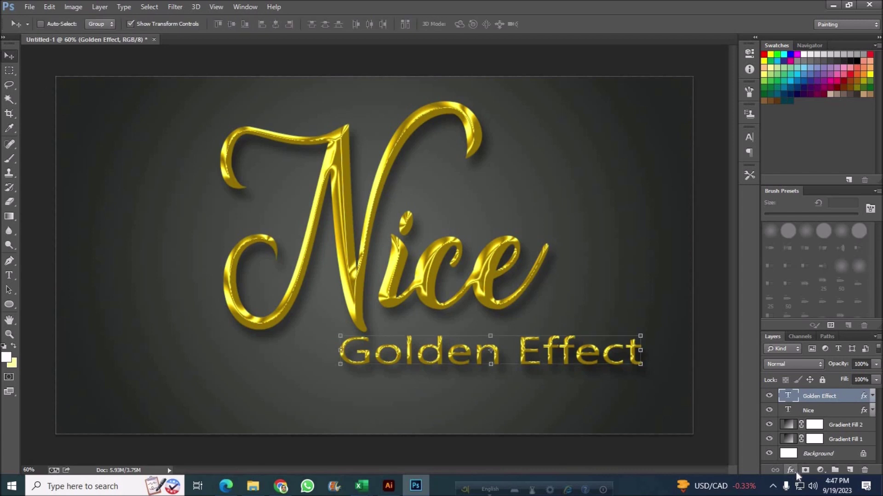
{"action": "left_click", "coordinate": [796, 473]}
{"action": "left_click", "coordinate": [816, 353]}
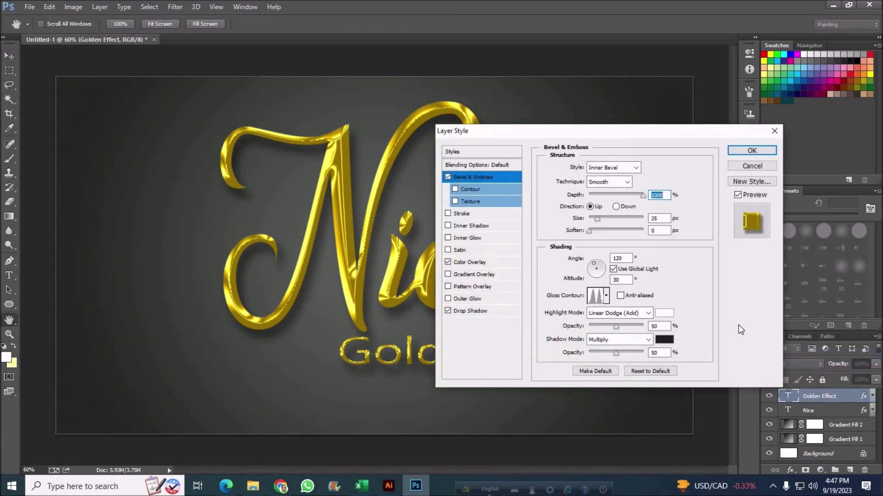
{"action": "left_click_drag", "start_coordinate": [630, 134], "coordinate": [723, 167]}
{"action": "mouse_move", "coordinate": [679, 249]}
{"action": "left_mouse_down"}
{"action": "mouse_move", "coordinate": [671, 252]}
{"action": "mouse_move", "coordinate": [701, 250]}
{"action": "mouse_move", "coordinate": [671, 284]}
{"action": "left_mouse_up"}
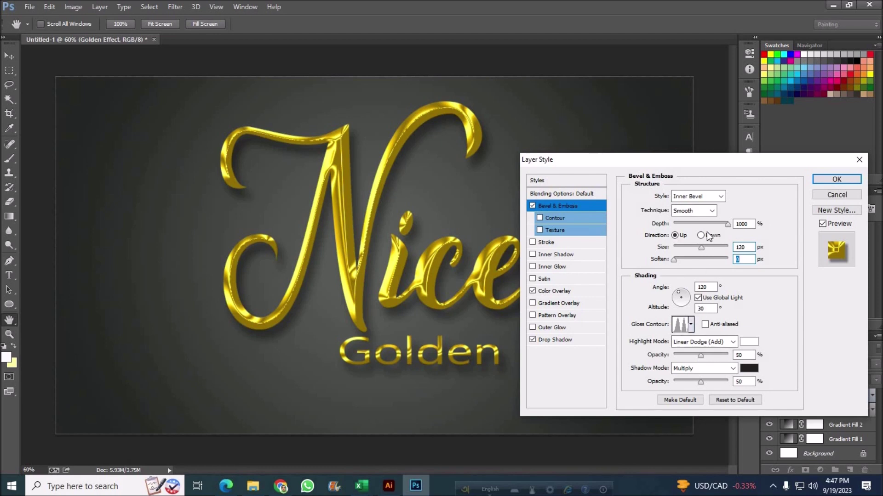
- Choose the Cove - Deep gloss contour with 44% highlight opacity and confirm the bevel
{"action": "left_click", "coordinate": [690, 327]}
{"action": "left_click", "coordinate": [687, 359]}
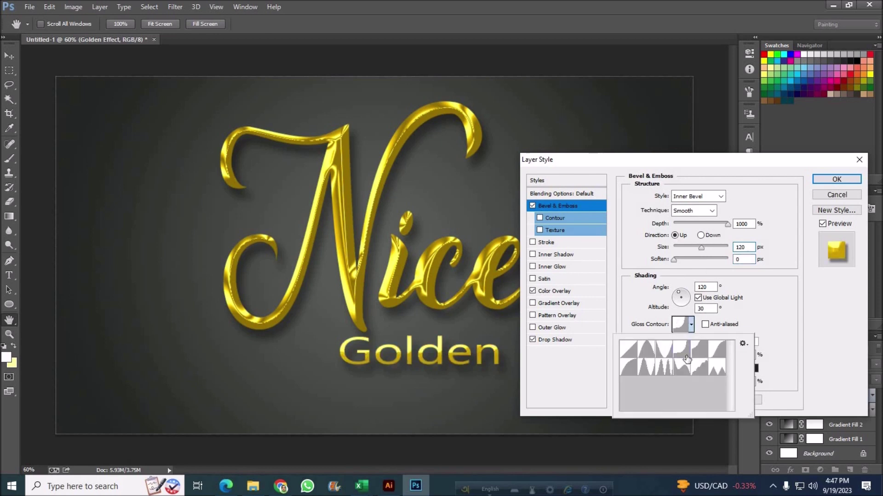
{"action": "double_click", "coordinate": [700, 354]}
{"action": "mouse_move", "coordinate": [701, 356]}
{"action": "left_mouse_down"}
{"action": "mouse_move", "coordinate": [709, 356]}
{"action": "mouse_move", "coordinate": [697, 357]}
{"action": "left_mouse_up"}
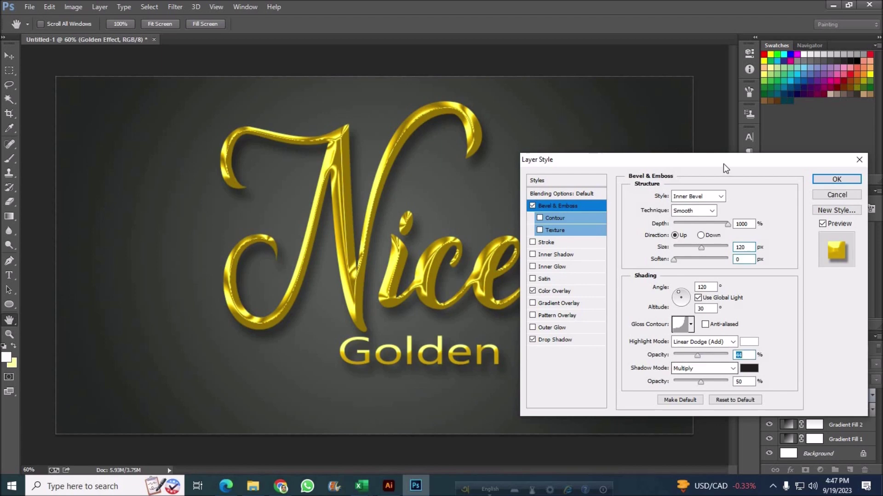
{"action": "left_click_drag", "start_coordinate": [724, 168], "coordinate": [756, 188]}
{"action": "left_click", "coordinate": [869, 199]}
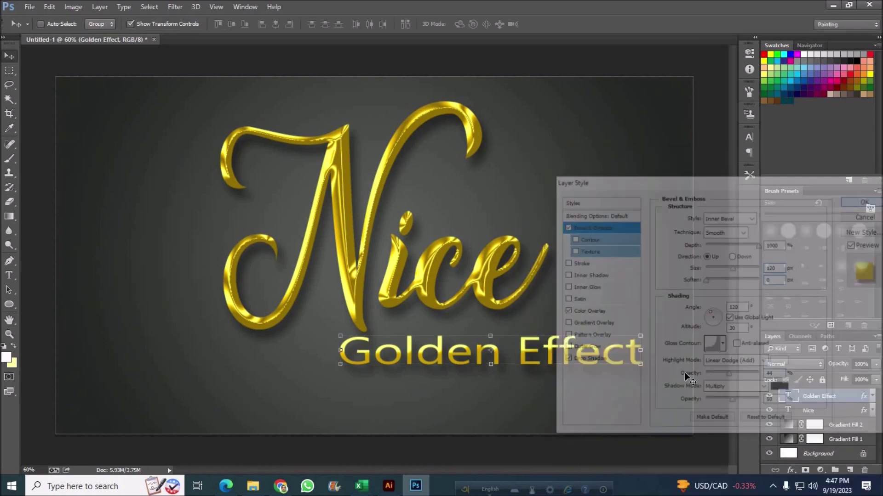
- Set the subtitle's Color Overlay to golden yellow eabd1a at 100% opacity
{"action": "left_click", "coordinate": [792, 471]}
{"action": "left_click", "coordinate": [802, 413]}
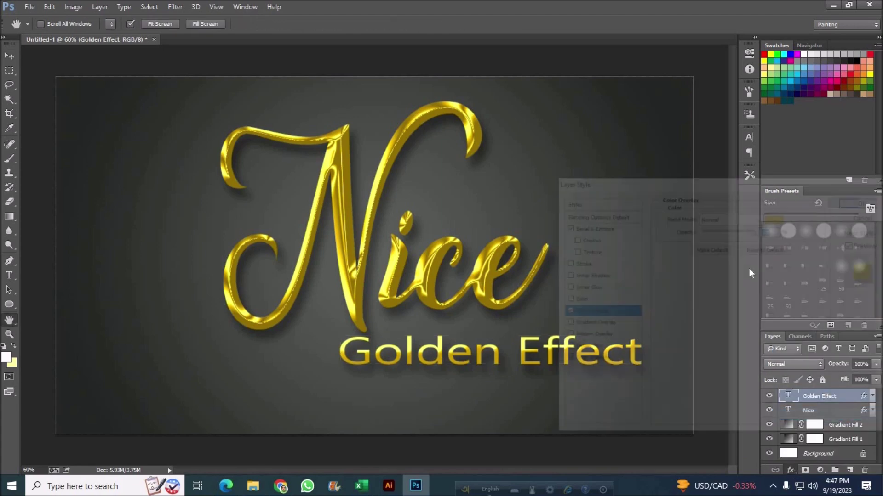
{"action": "left_click", "coordinate": [777, 216]}
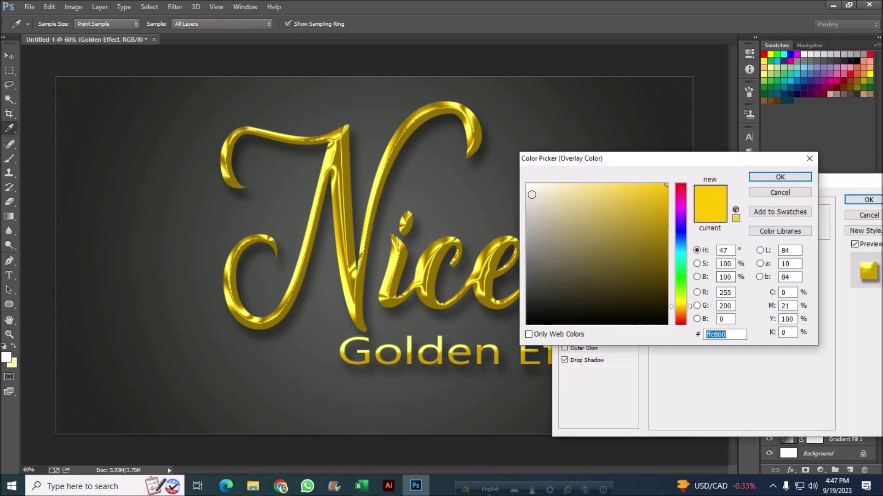
{"action": "left_click", "coordinate": [532, 195]}
{"action": "left_click", "coordinate": [531, 237]}
{"action": "left_click", "coordinate": [635, 195]}
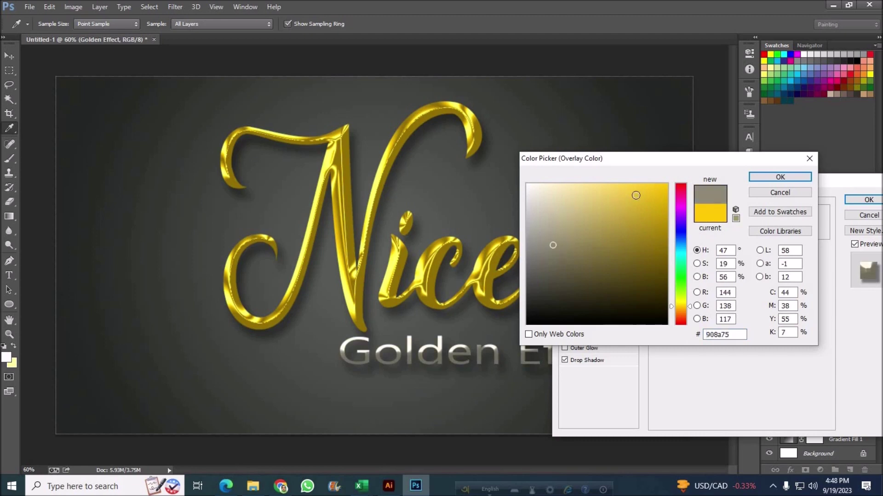
{"action": "left_click", "coordinate": [639, 191]}
{"action": "left_click", "coordinate": [649, 216]}
{"action": "left_click", "coordinate": [637, 190]}
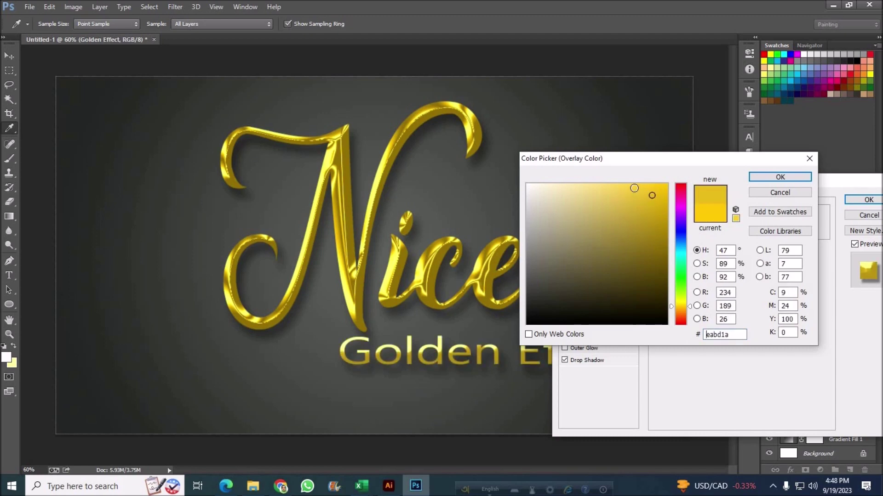
{"action": "left_click", "coordinate": [772, 177]}
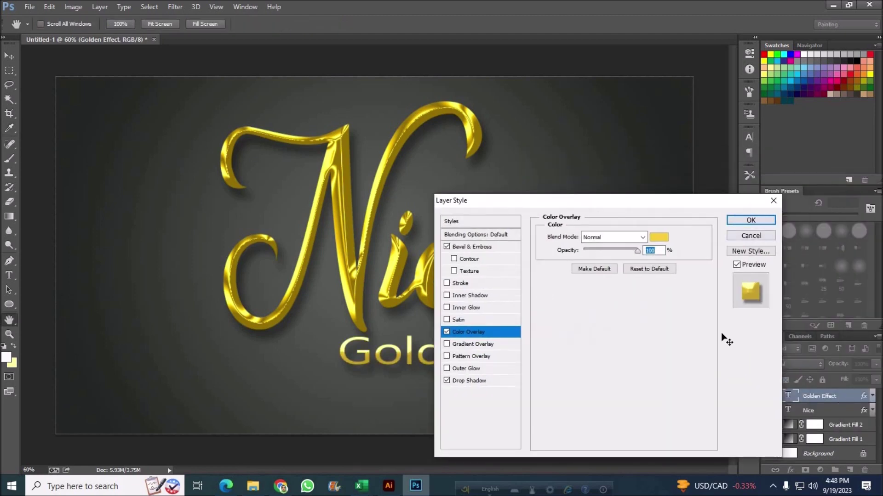
{"action": "key", "text": "Return"}
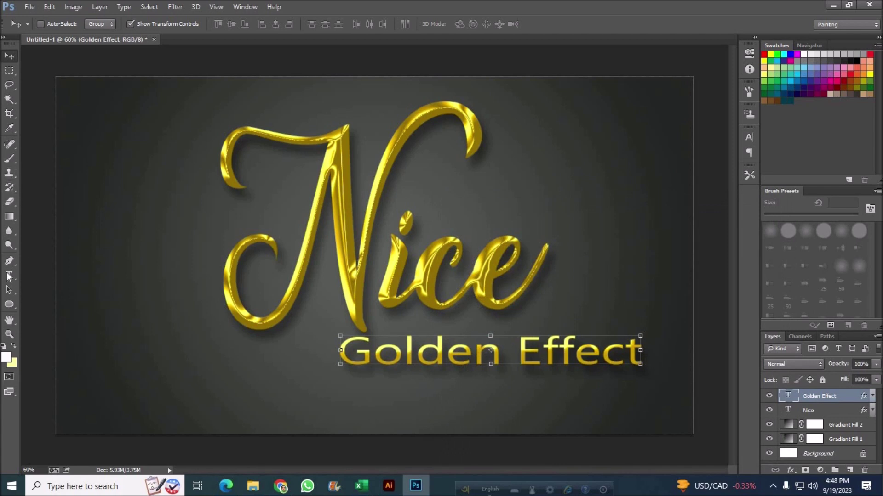
- Select all the Golden Effect text and change its font to Poetsen One
{"action": "left_click", "coordinate": [9, 276]}
{"action": "left_click_drag", "start_coordinate": [339, 350], "coordinate": [641, 351]}
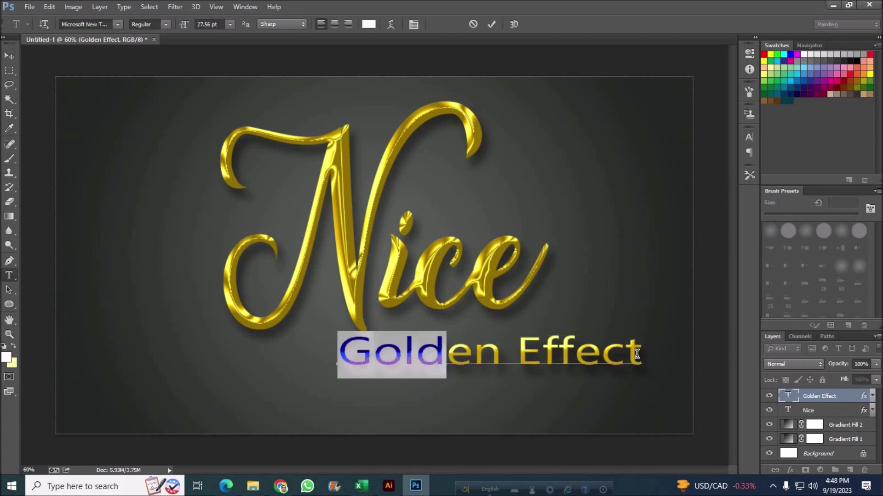
{"action": "left_click", "coordinate": [118, 24]}
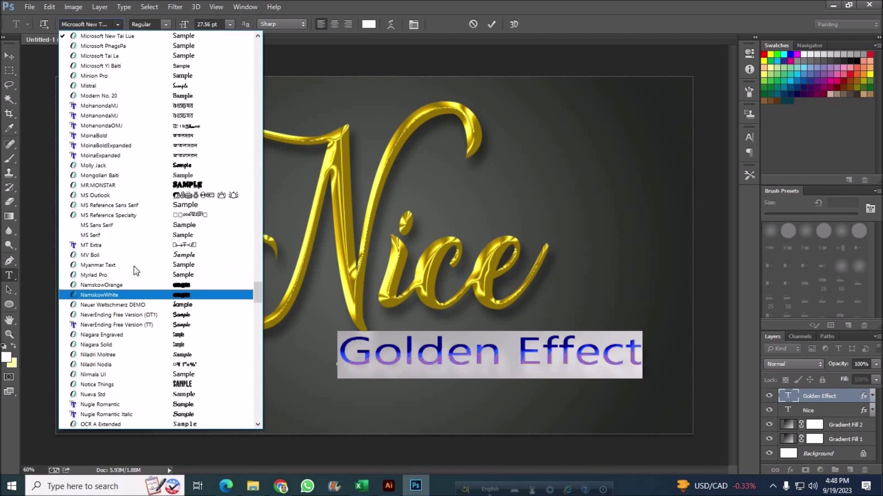
{"action": "scroll", "coordinate": [120, 331], "scroll_direction": "down", "scroll_amount": 2}
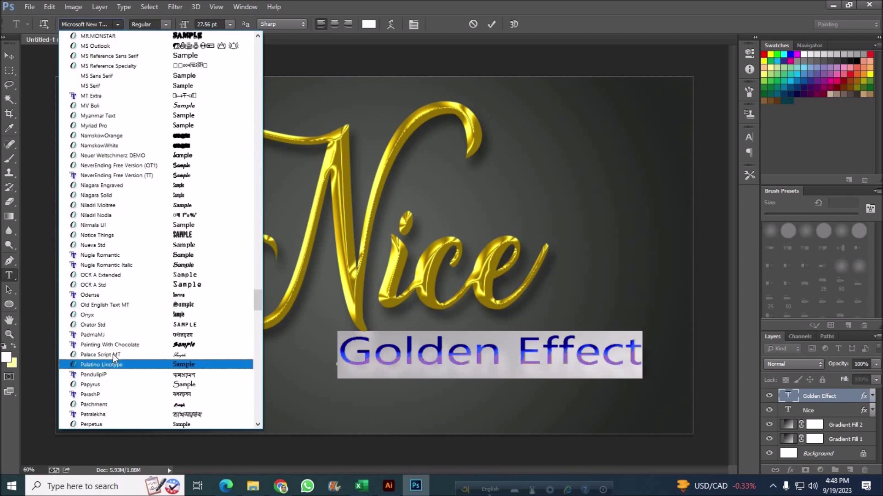
{"action": "scroll", "coordinate": [114, 359], "scroll_direction": "down", "scroll_amount": 6}
{"action": "scroll", "coordinate": [112, 354], "scroll_direction": "down", "scroll_amount": 2}
{"action": "left_click", "coordinate": [98, 356]}
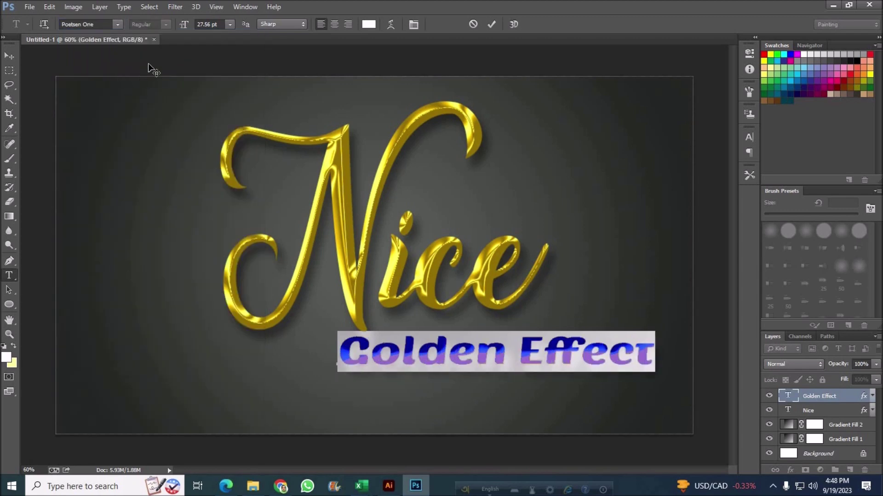
{"action": "left_click", "coordinate": [9, 55]}
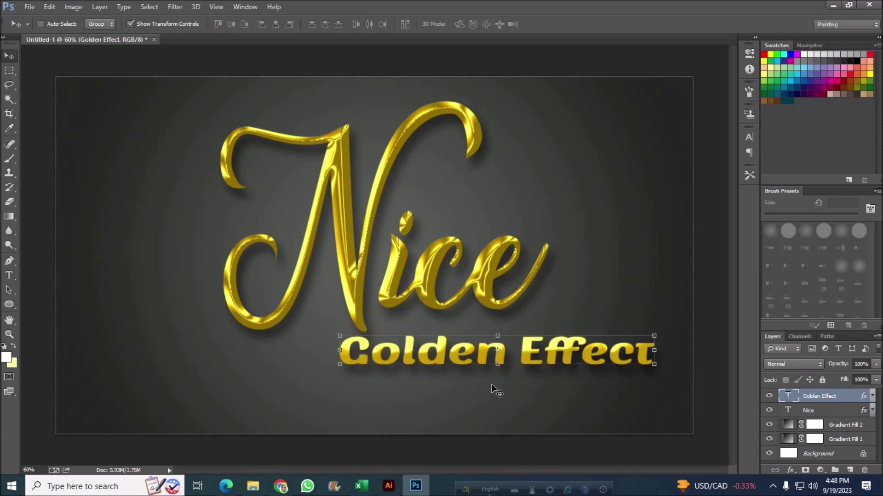
- Narrow Golden Effect to about 75.91% width and place it under the right end of Nice
{"action": "mouse_move", "coordinate": [475, 349]}
{"action": "left_mouse_down"}
{"action": "mouse_move", "coordinate": [498, 352]}
{"action": "mouse_move", "coordinate": [500, 365]}
{"action": "left_mouse_up"}
{"action": "key", "text": "ctrl+t"}
{"action": "left_click_drag", "start_coordinate": [371, 357], "coordinate": [446, 357]}
{"action": "left_click_drag", "start_coordinate": [566, 356], "coordinate": [534, 341]}
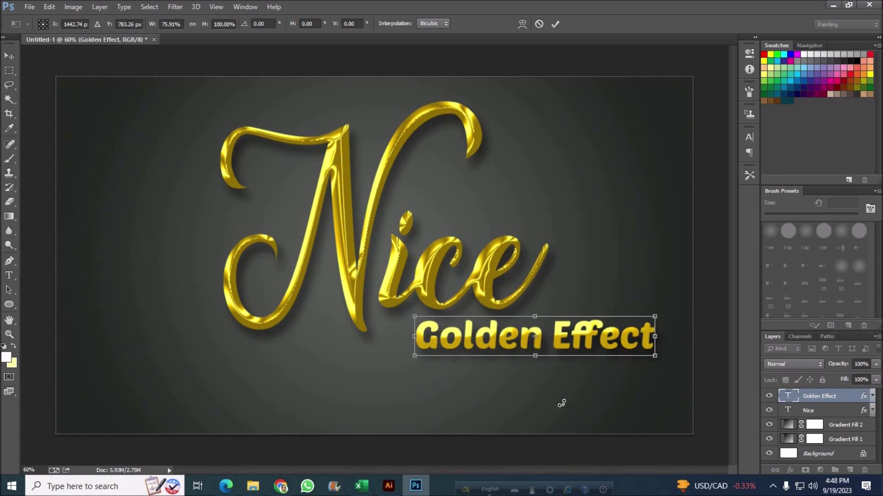
{"action": "key", "text": "Return"}
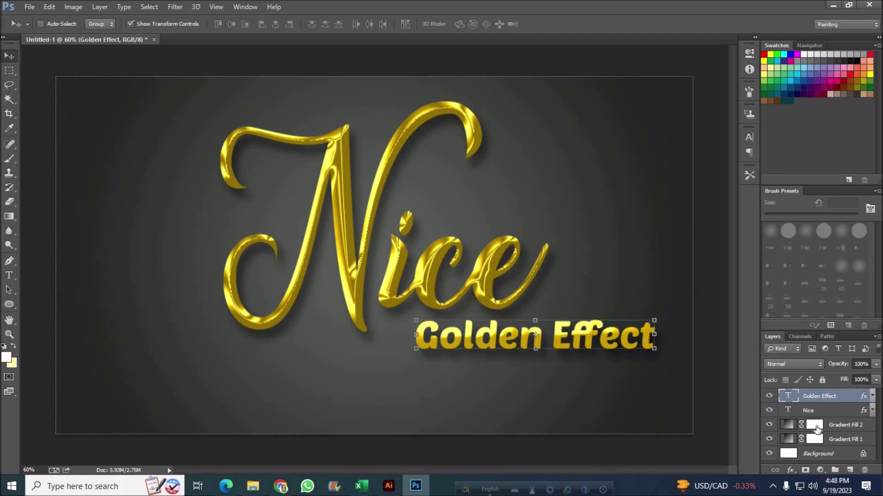
{"action": "left_click", "coordinate": [790, 469]}
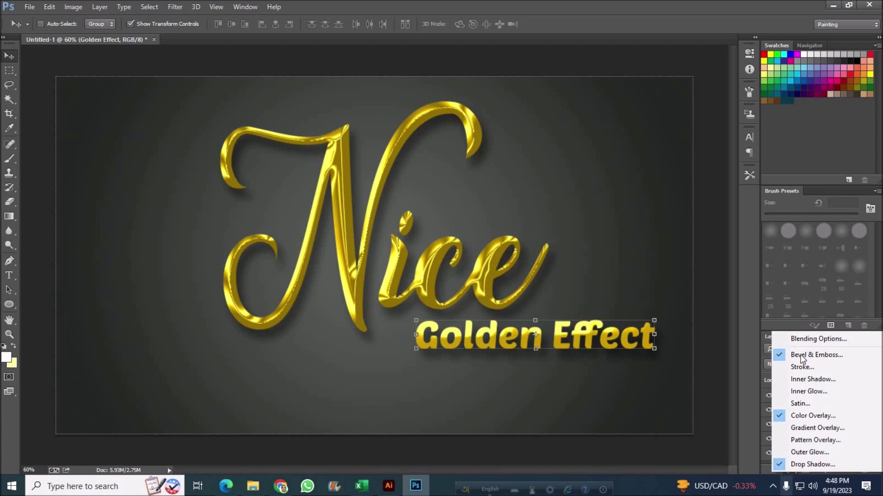
- Try different Bevel & Emboss sizes and a double-peak ring gloss contour on the subtitle
{"action": "left_click", "coordinate": [771, 348]}
{"action": "left_click_drag", "start_coordinate": [322, 215], "coordinate": [233, 193]}
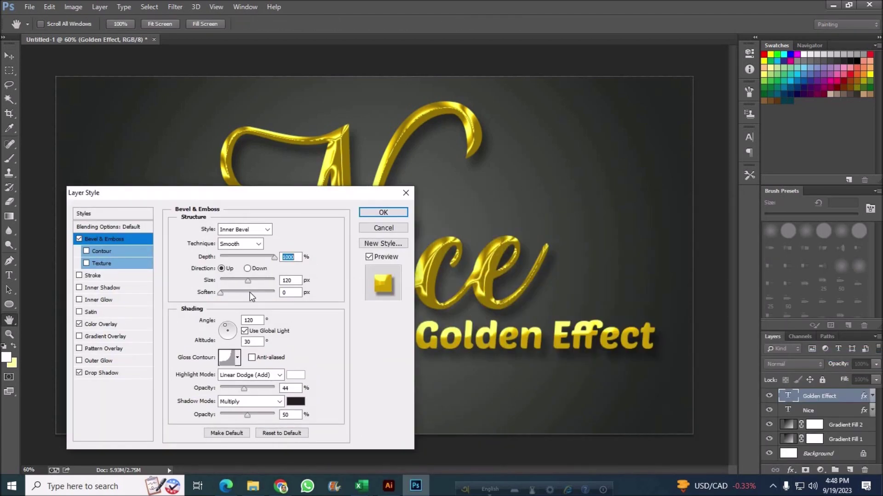
{"action": "left_click_drag", "start_coordinate": [249, 281], "coordinate": [230, 283]}
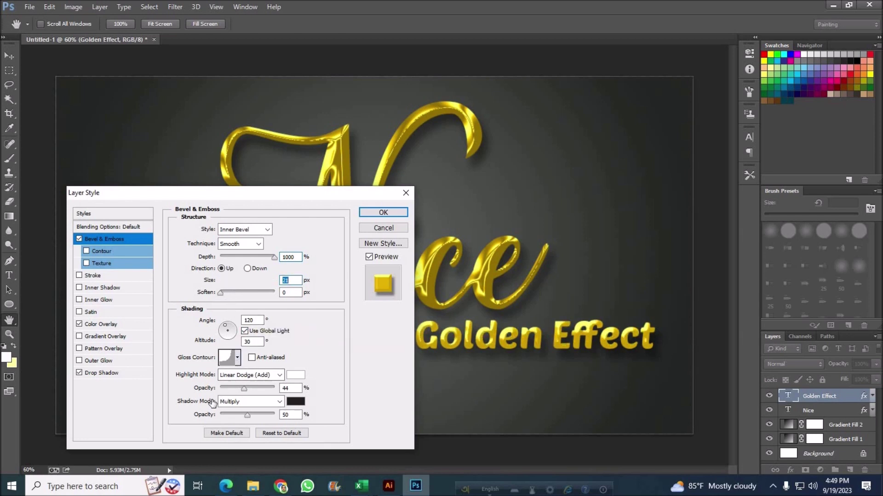
{"action": "left_click", "coordinate": [238, 361]}
{"action": "left_click", "coordinate": [210, 400]}
{"action": "left_click", "coordinate": [239, 287]}
{"action": "mouse_move", "coordinate": [236, 282]}
{"action": "left_mouse_down"}
{"action": "mouse_move", "coordinate": [260, 281]}
{"action": "mouse_move", "coordinate": [237, 285]}
{"action": "left_mouse_up"}
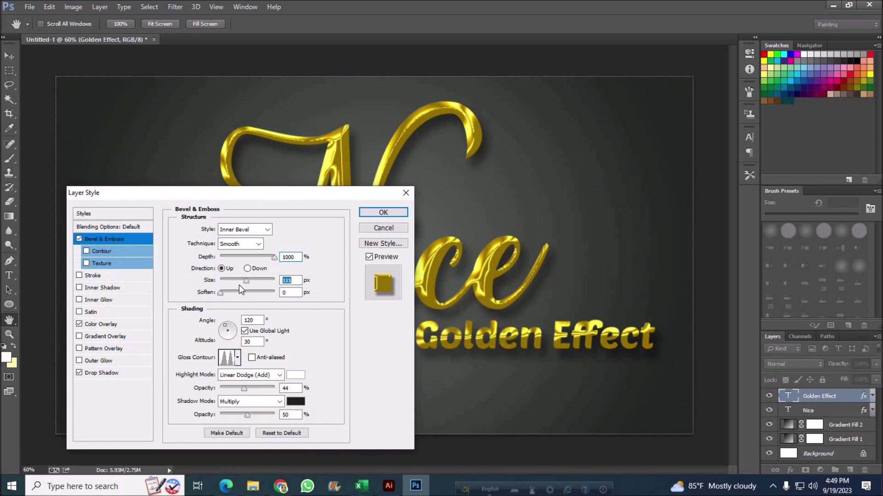
- Settle on the single-peak cone gloss contour with a 21 px bevel size and apply
{"action": "left_click", "coordinate": [237, 358]}
{"action": "left_click", "coordinate": [193, 390]}
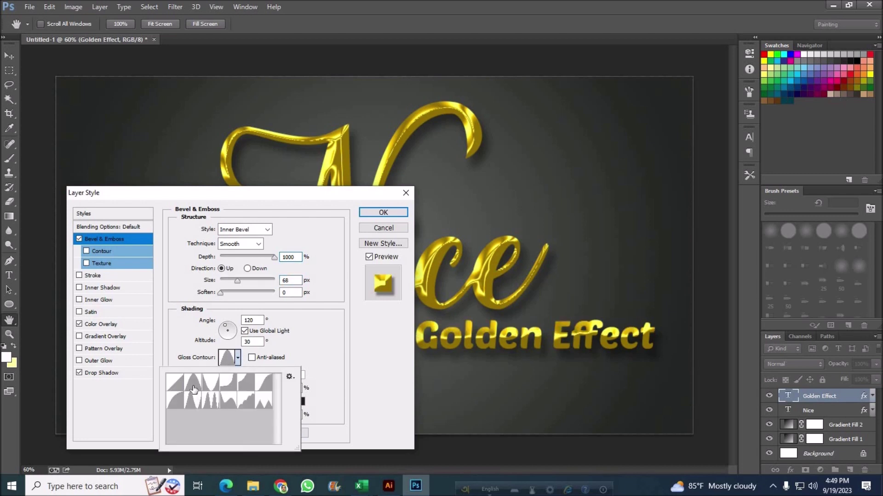
{"action": "left_click_drag", "start_coordinate": [232, 282], "coordinate": [226, 282]}
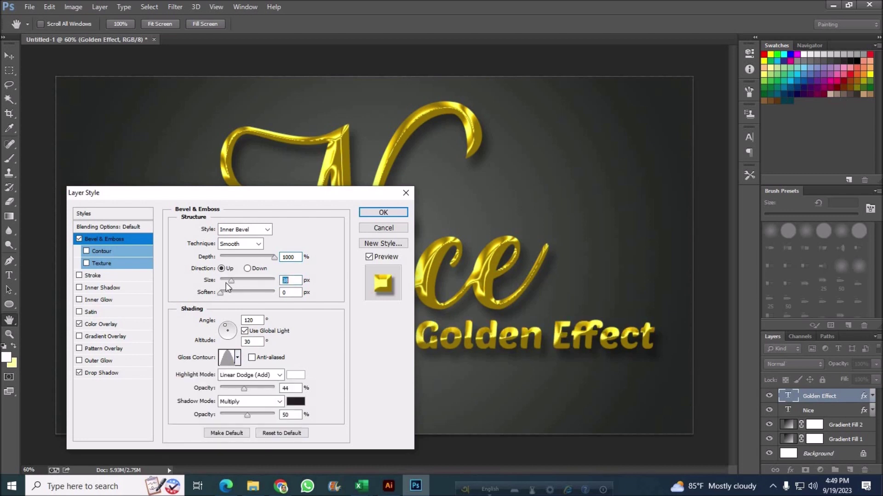
{"action": "left_click_drag", "start_coordinate": [226, 281], "coordinate": [228, 281]}
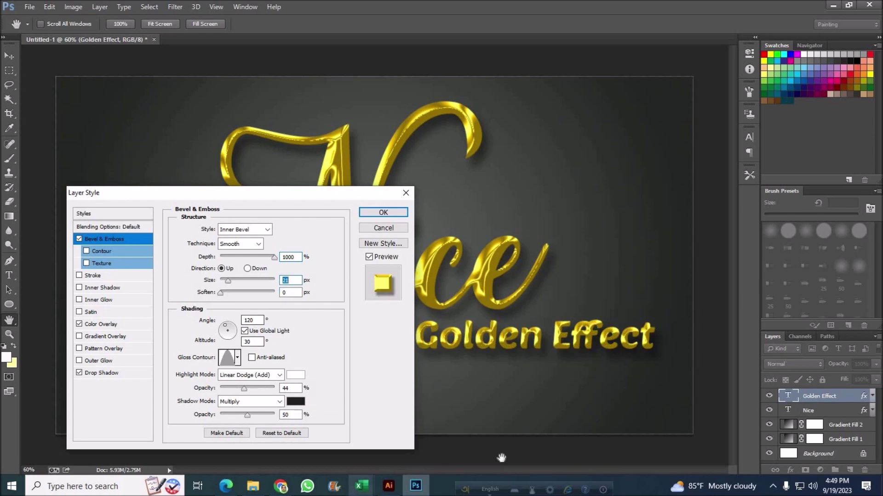
{"action": "key", "text": "Return"}
{"action": "key", "text": "v"}
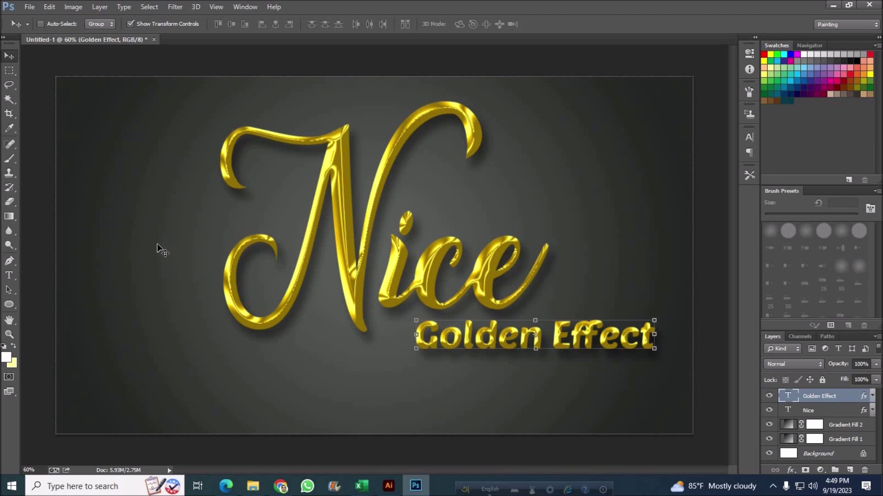
- Move Golden Effect left and slightly up, nestling it beneath the 'ce' of Nice
{"action": "left_click", "coordinate": [8, 72]}
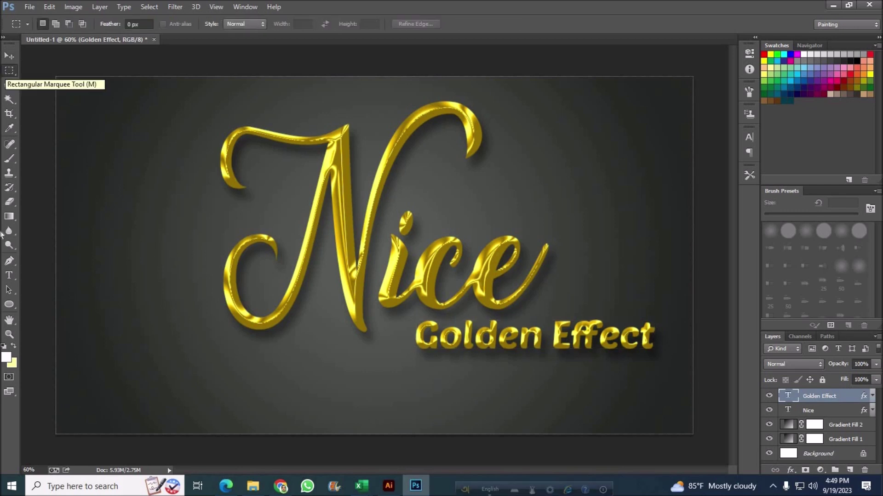
{"action": "left_click", "coordinate": [7, 57]}
{"action": "left_click_drag", "start_coordinate": [453, 344], "coordinate": [409, 339]}
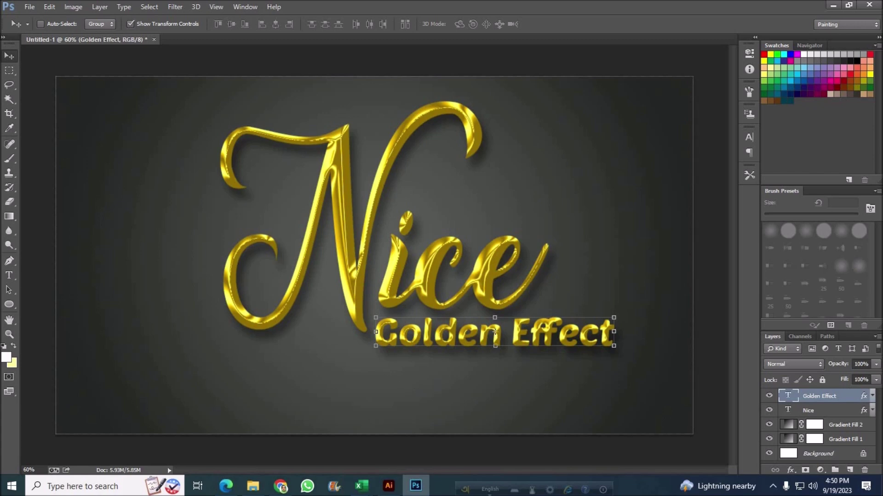
{"action": "left_click", "coordinate": [792, 471]}
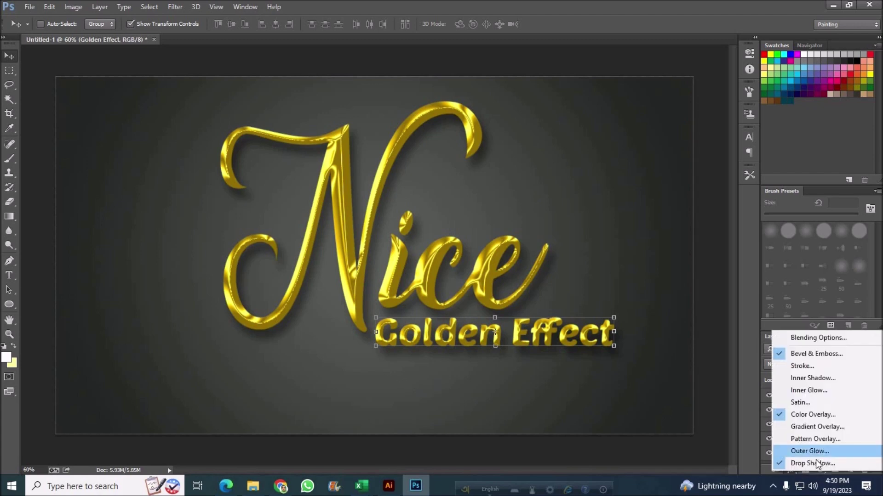